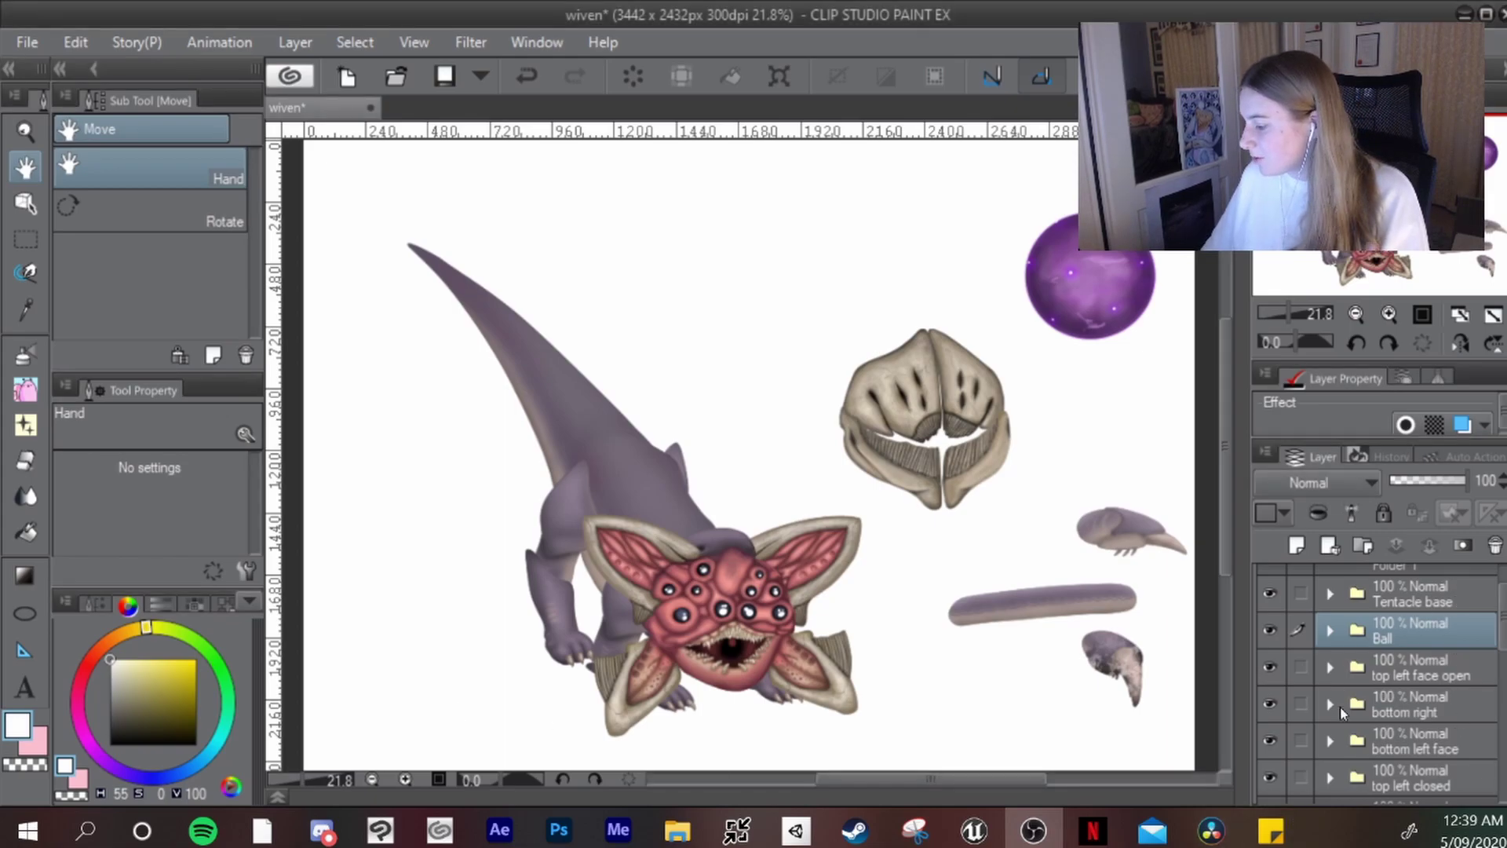
# Step: Scroll the Layer panel and expand the 'top left closed' folder to show Layers 21, 22 and 23
pyautogui.scroll(-3, 1394, 642)
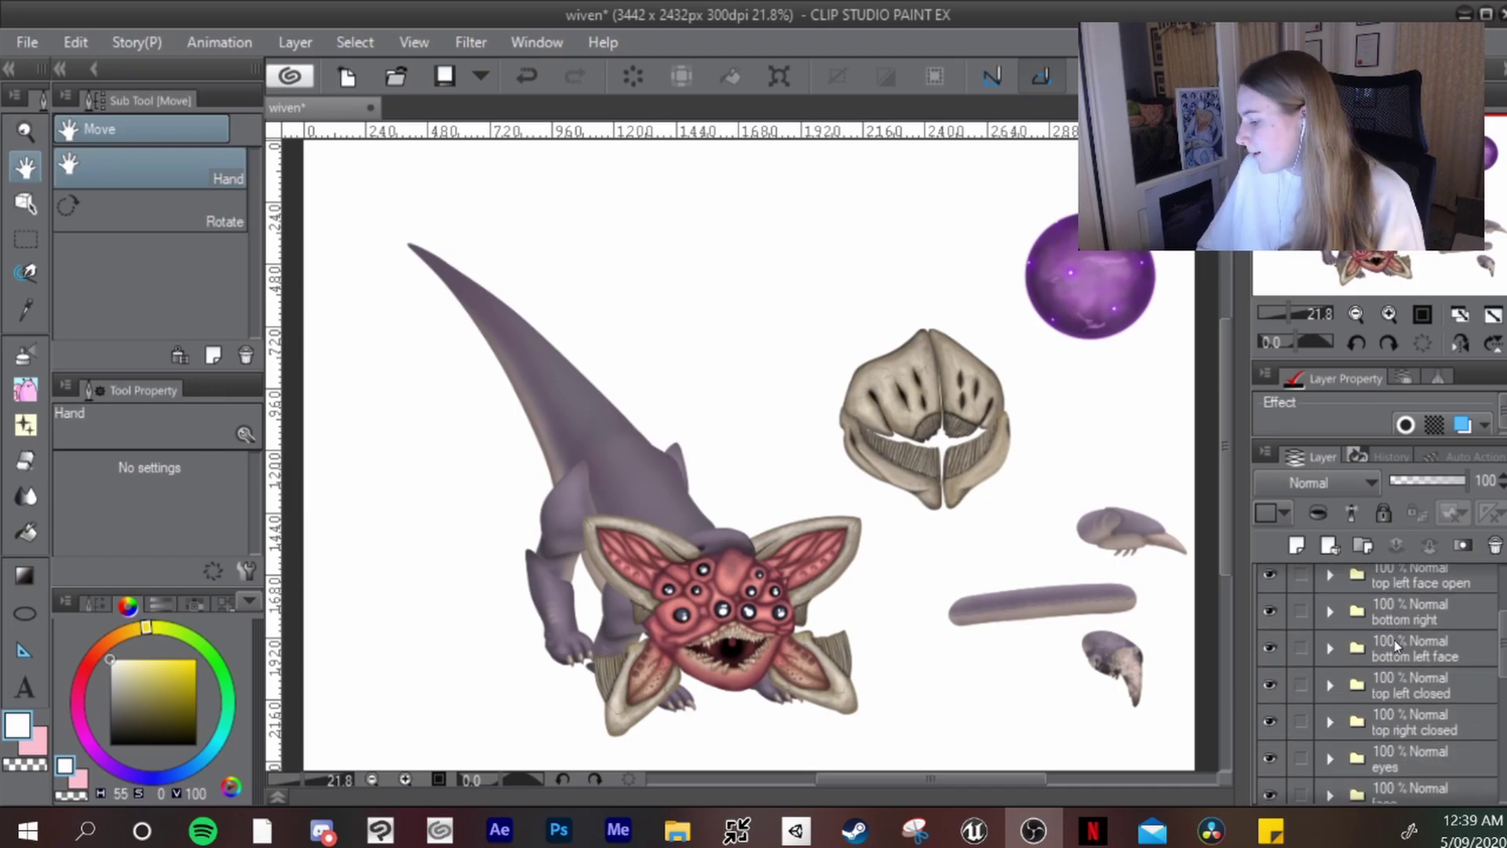
pyautogui.scroll(-1, 1394, 639)
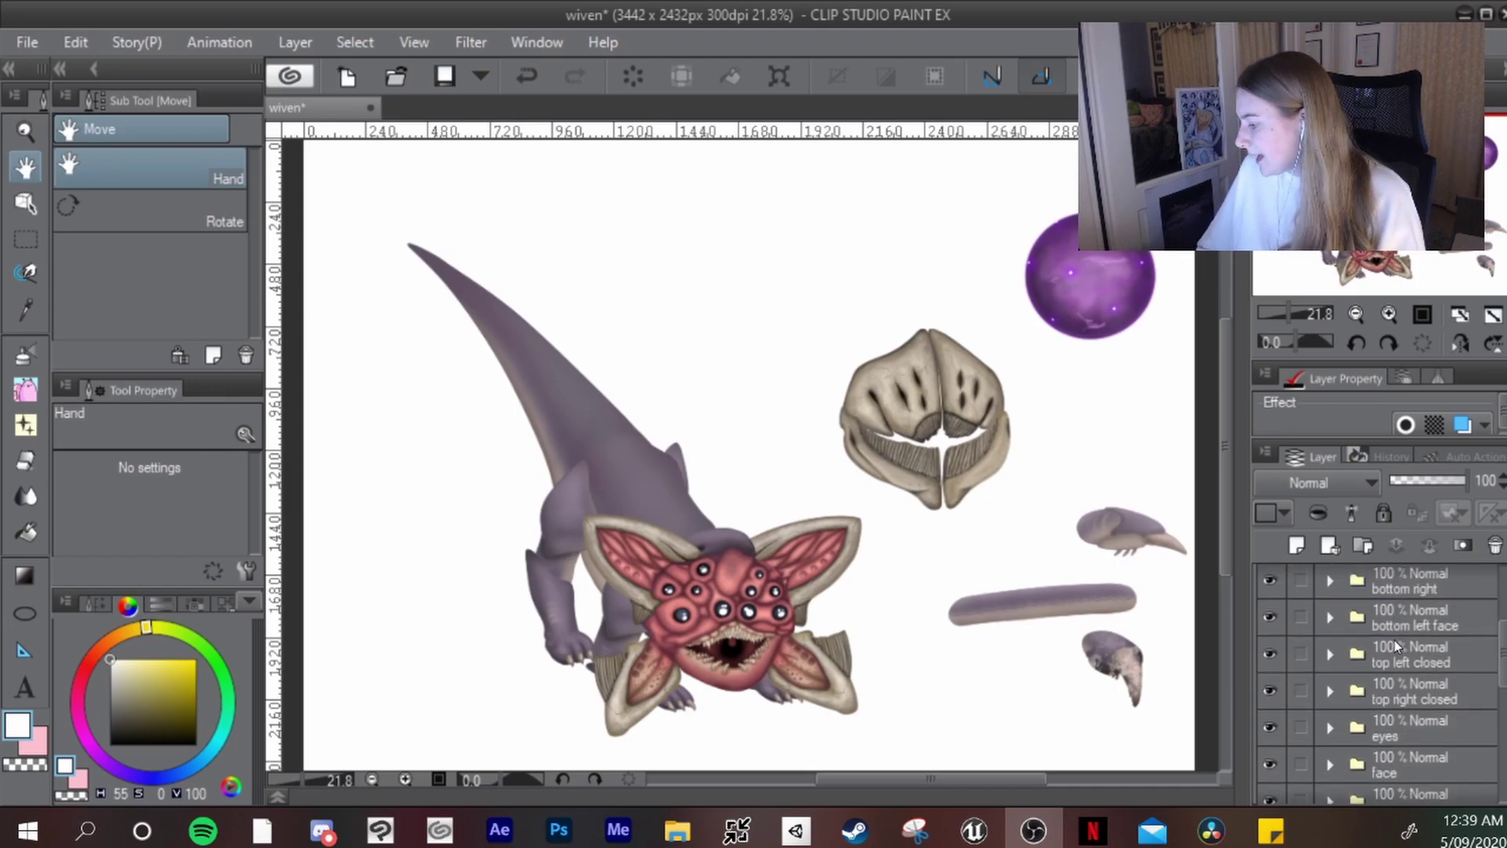
pyautogui.click(1330, 654)
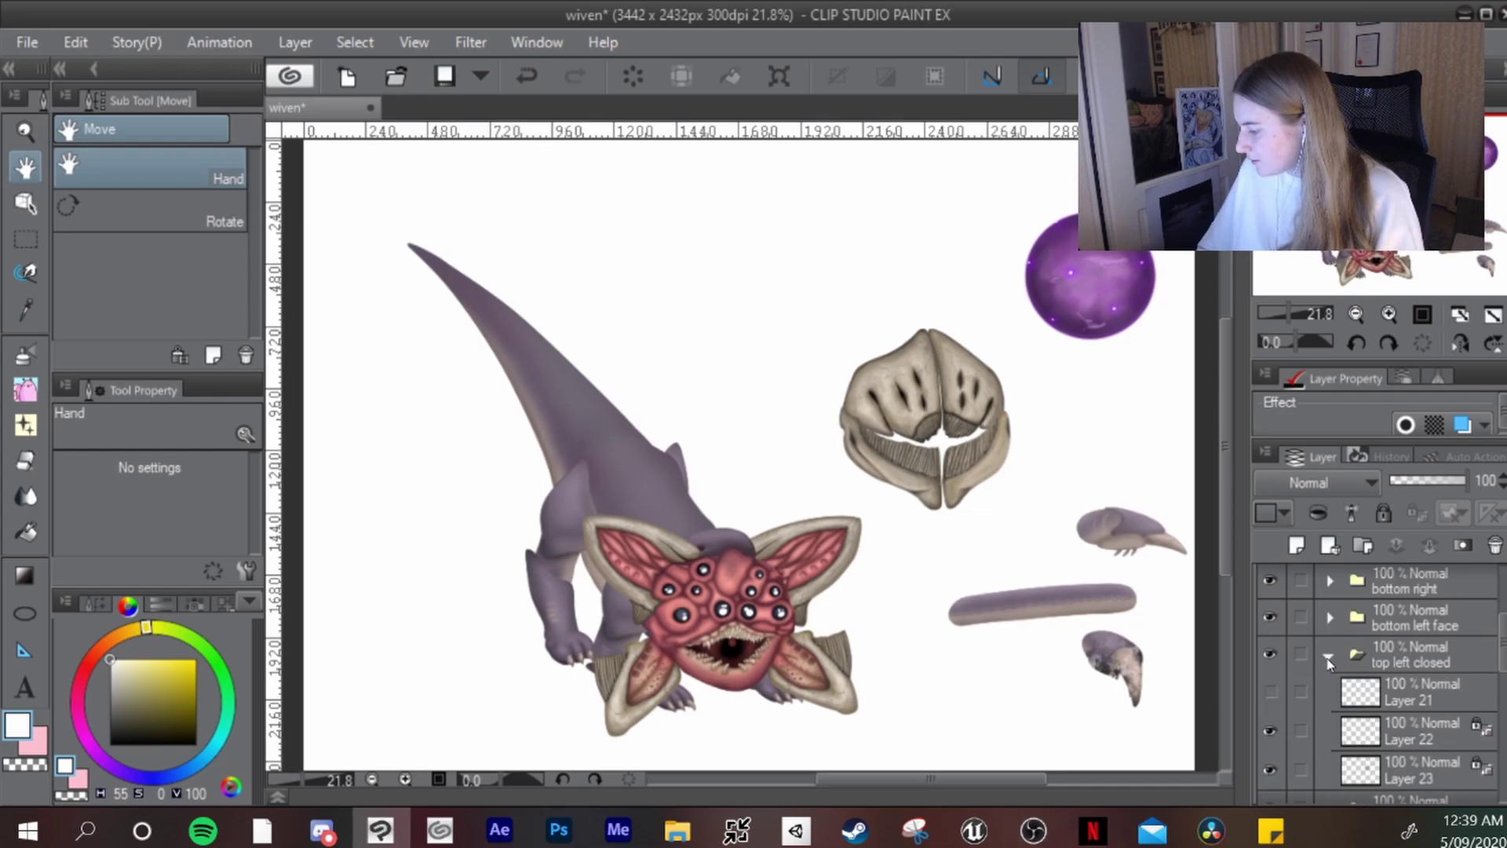
# Step: Hide every layer except the face, then select and expand the face folder
pyautogui.click(1330, 655)
pyautogui.scroll(2, 1365, 638)
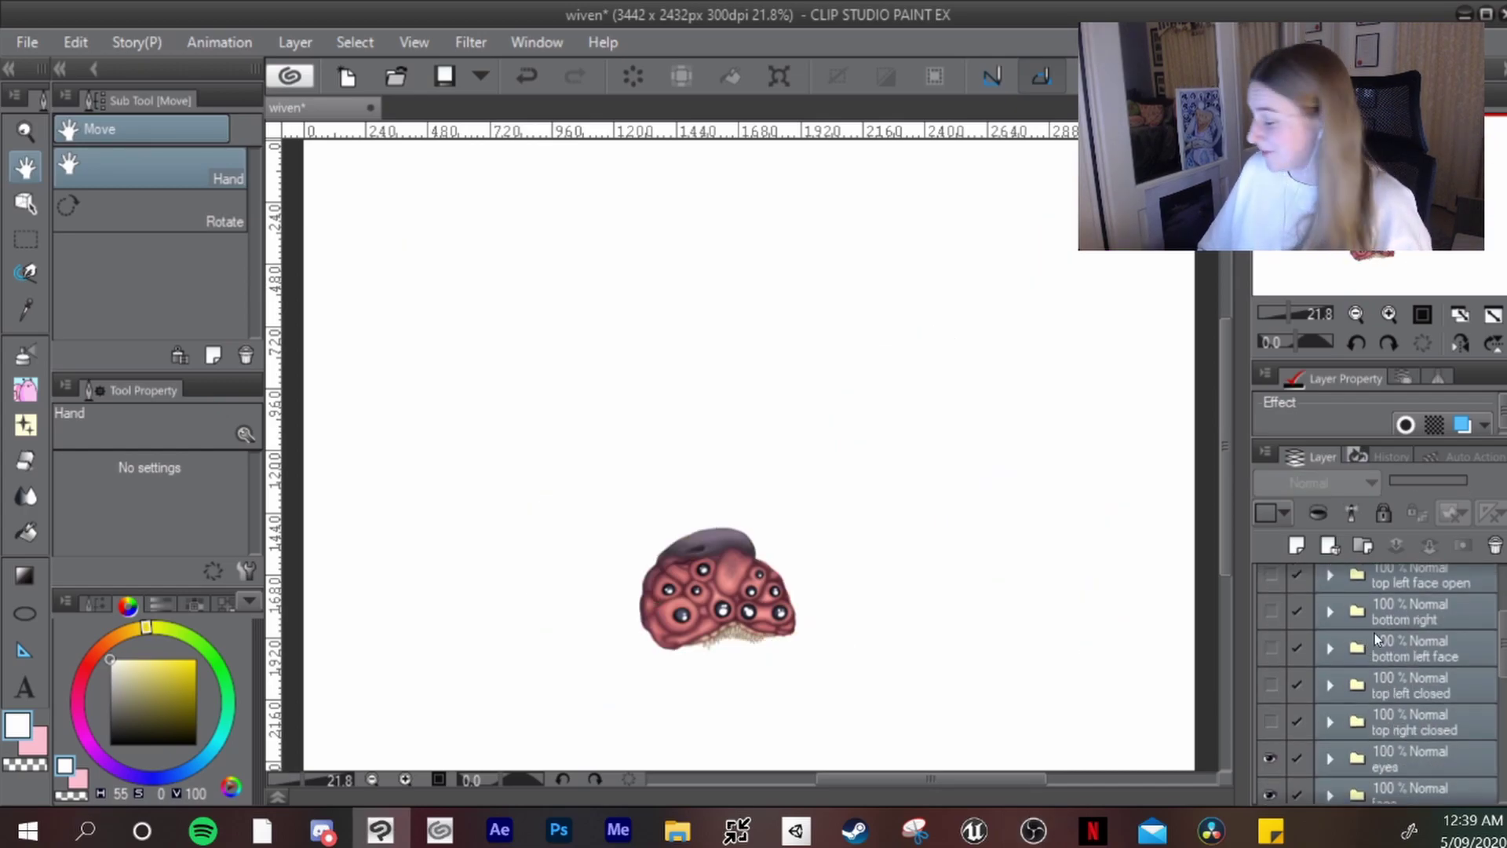
pyautogui.scroll(-4, 1378, 632)
pyautogui.click(1309, 644)
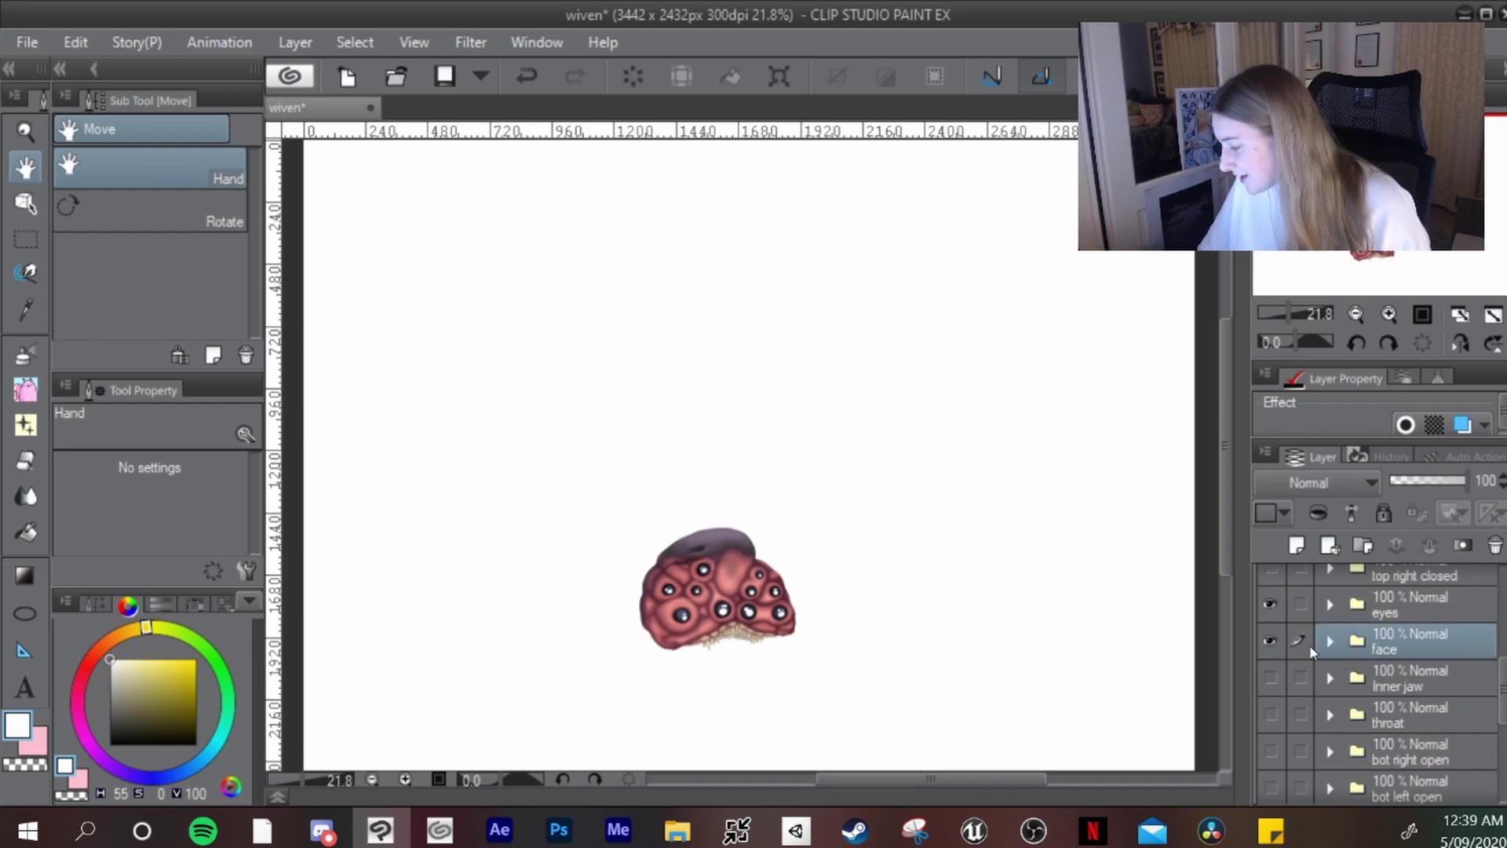
pyautogui.click(1330, 641)
pyautogui.scroll(-4, 1334, 644)
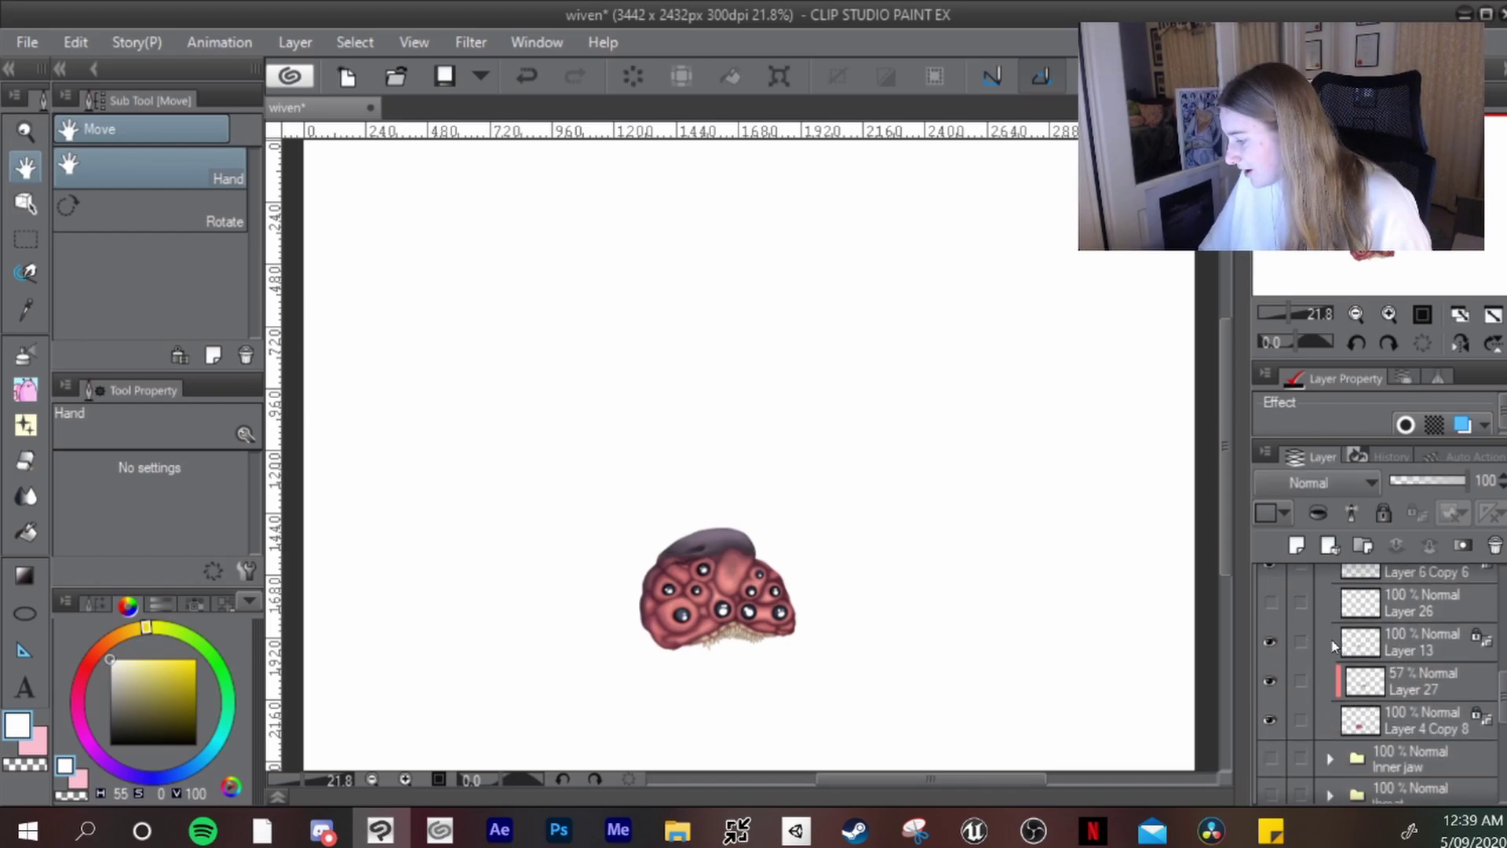
# Step: Toggle Layer 4 Copy 8, Layer 27 and Layer 13 to inspect the face, then collapse the folder
pyautogui.click(1270, 719)
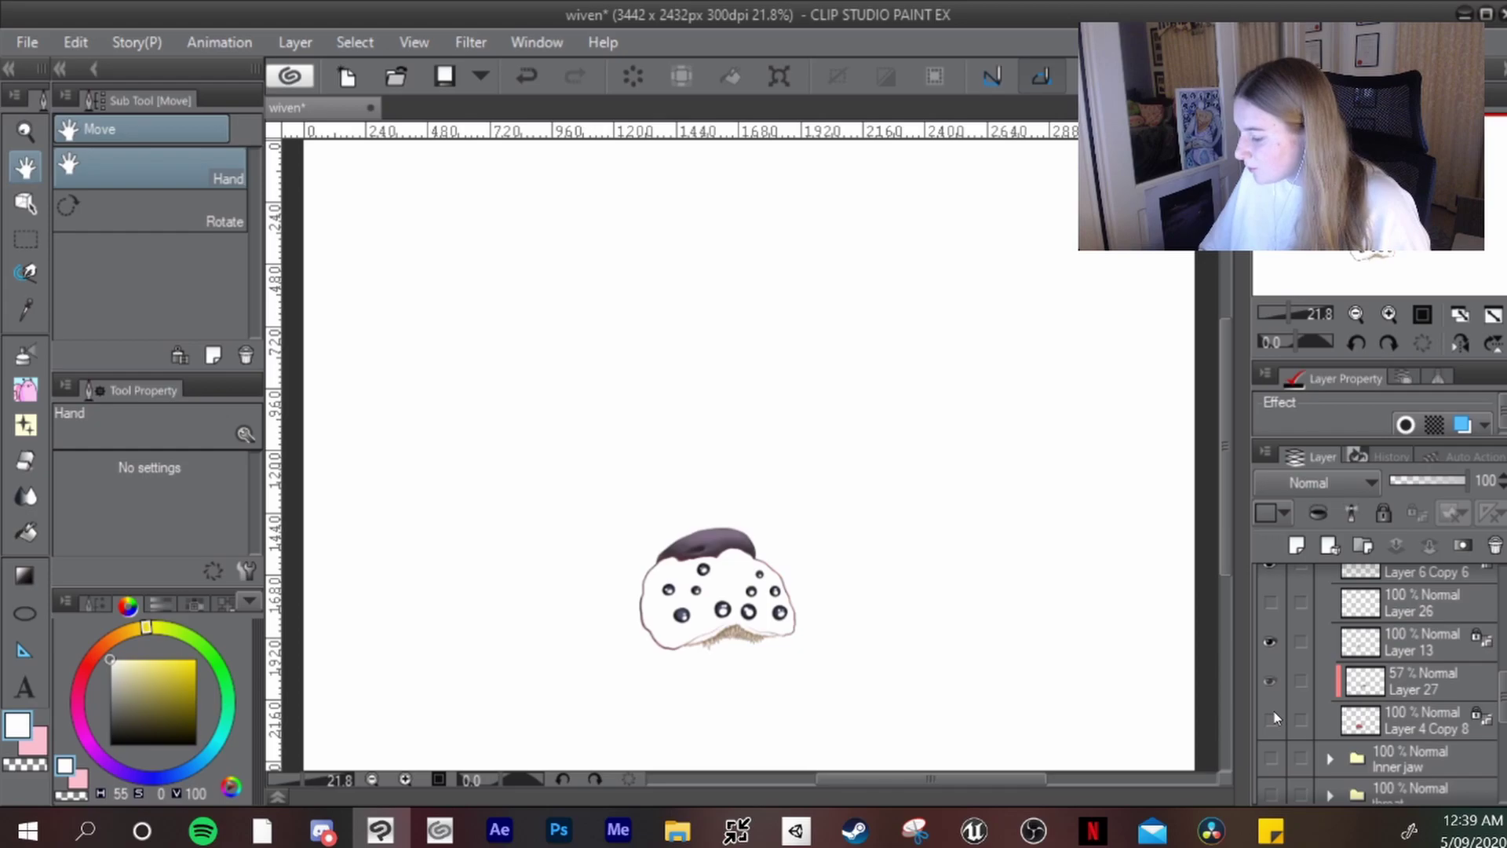
pyautogui.click(1271, 719)
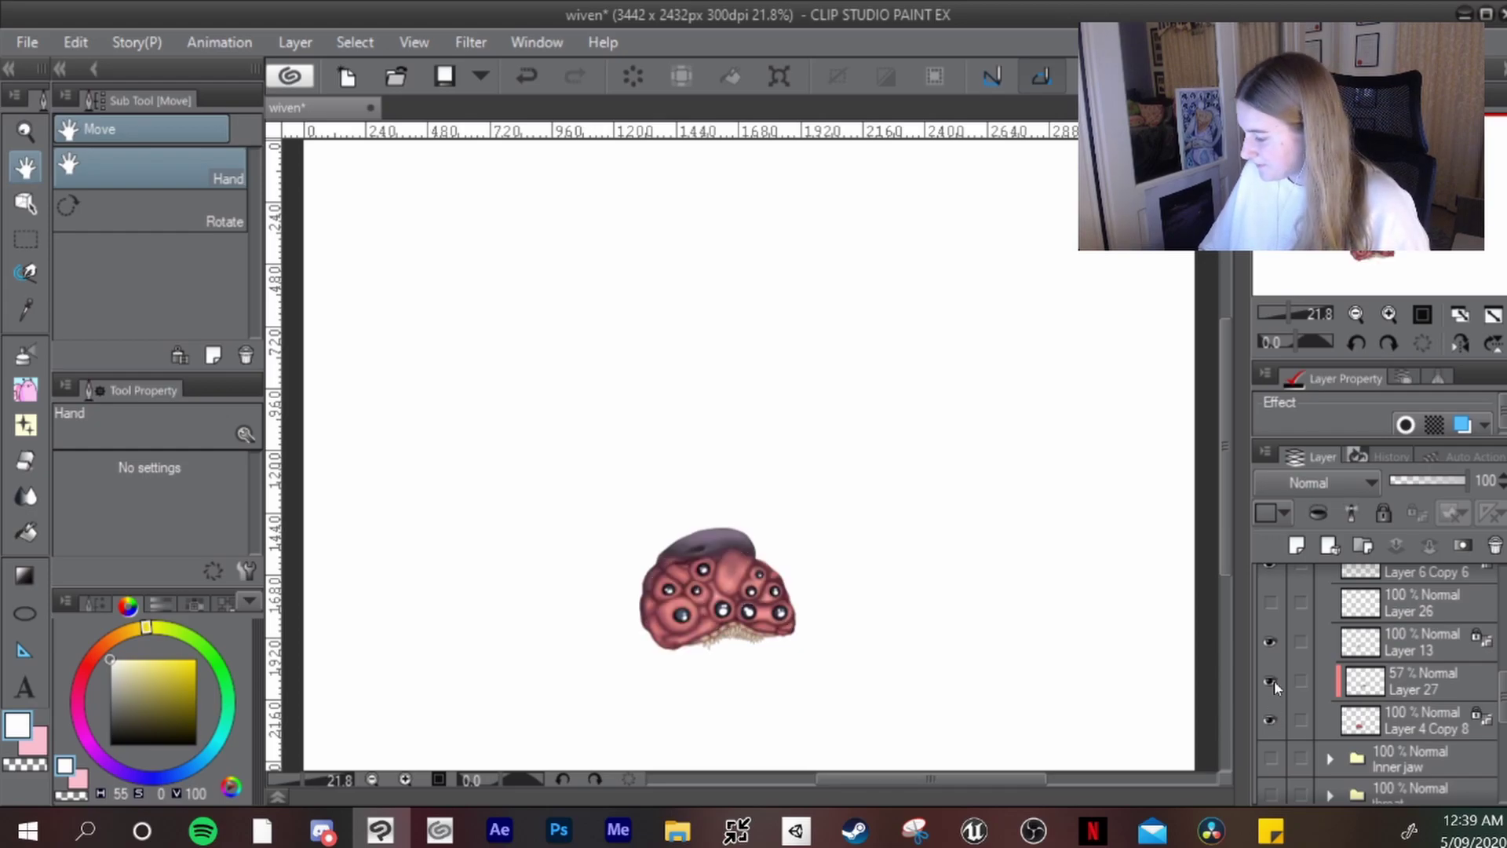
pyautogui.click(1272, 681)
pyautogui.click(1270, 641)
pyautogui.click(1271, 641)
pyautogui.scroll(3, 1277, 635)
pyautogui.click(1329, 673)
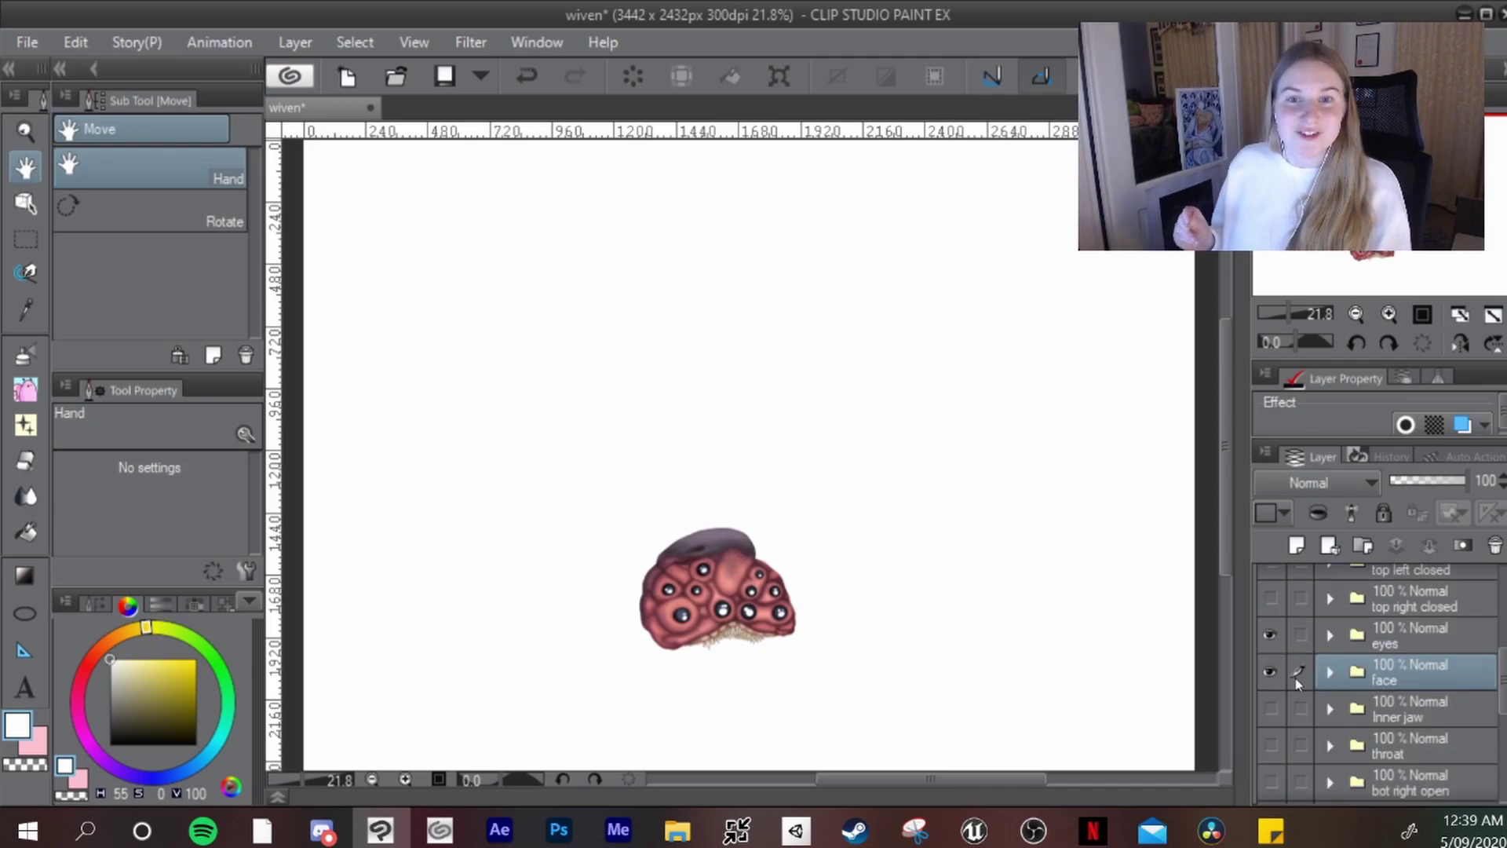
pyautogui.scroll(4, 765, 631)
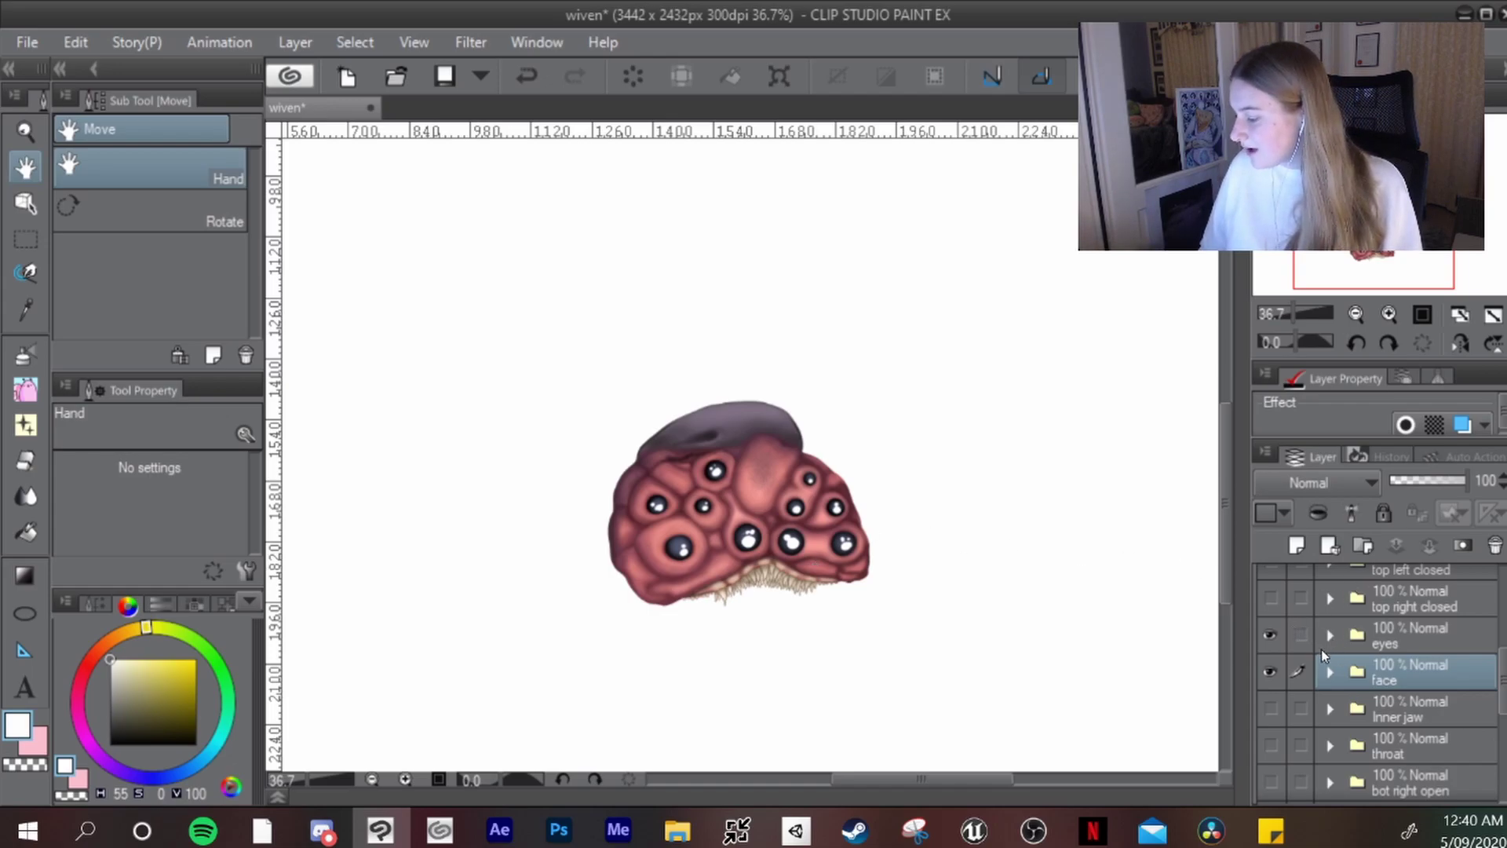
# Step: Make the Front left leg folder visible and expand it
pyautogui.scroll(5, 1324, 655)
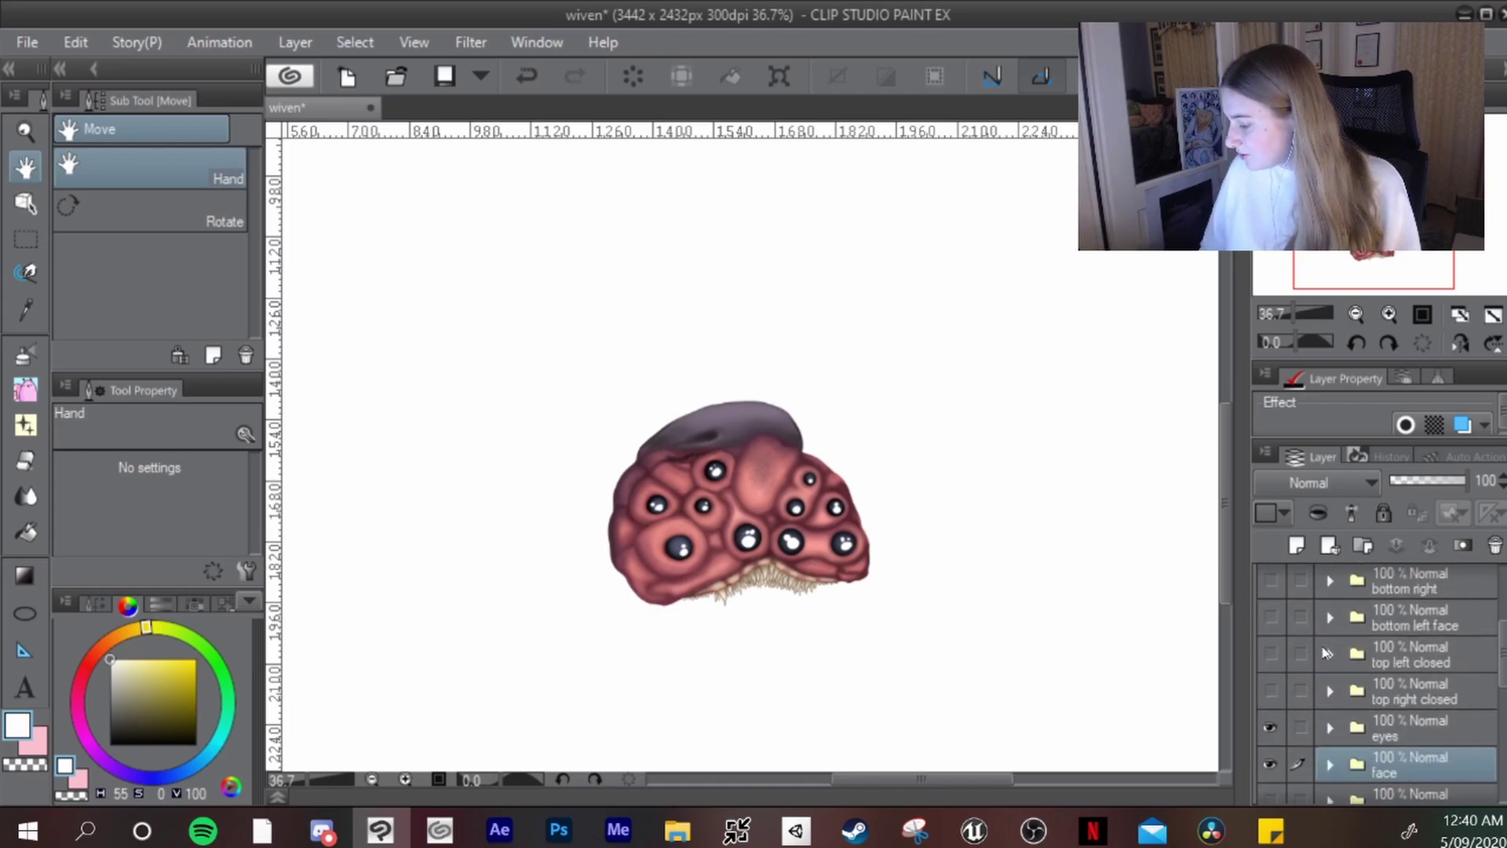
pyautogui.scroll(-5, 1325, 652)
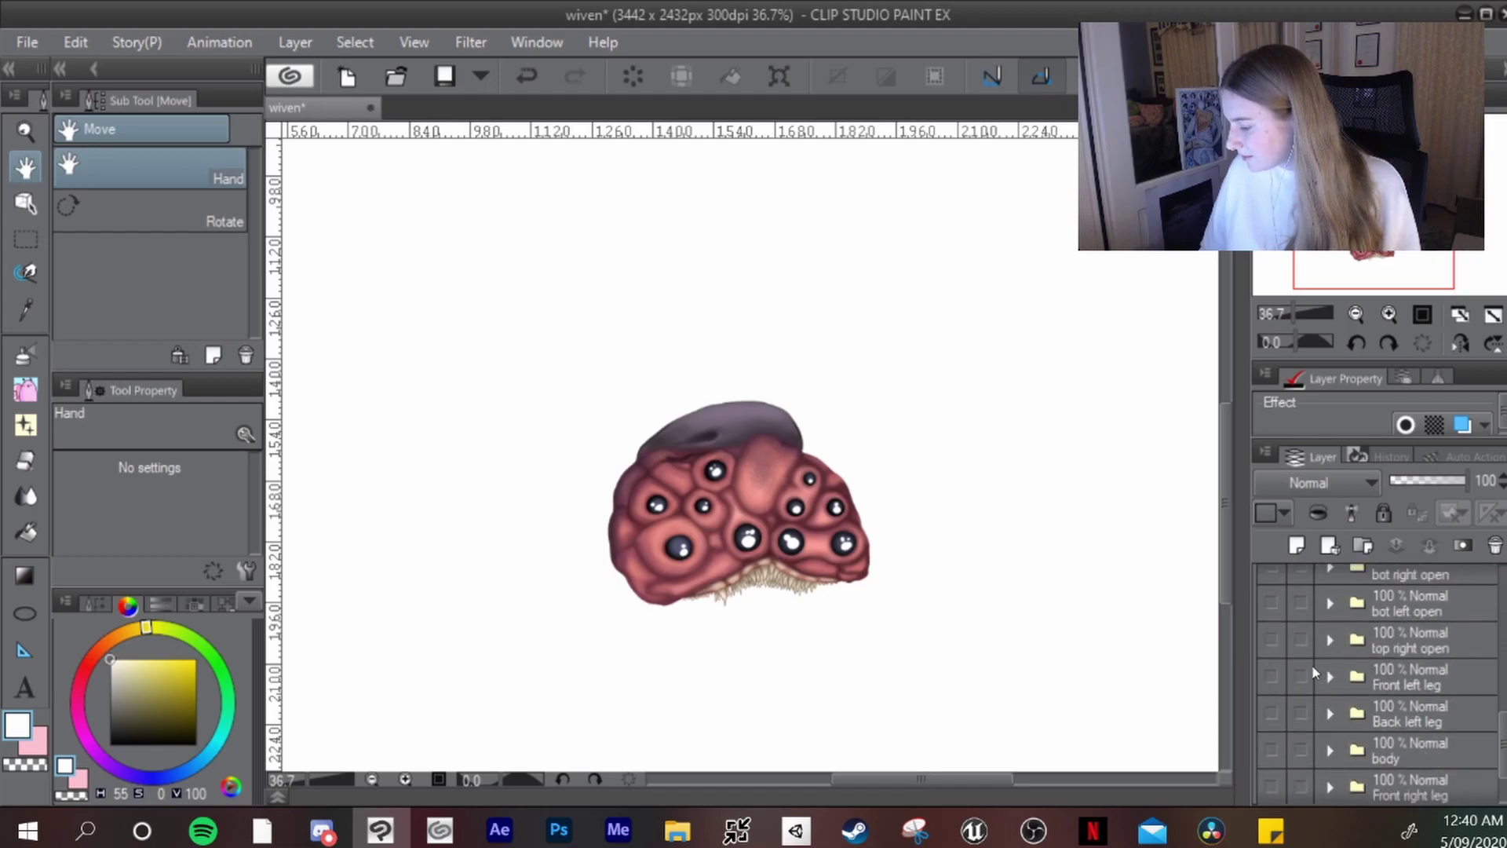
pyautogui.click(1270, 677)
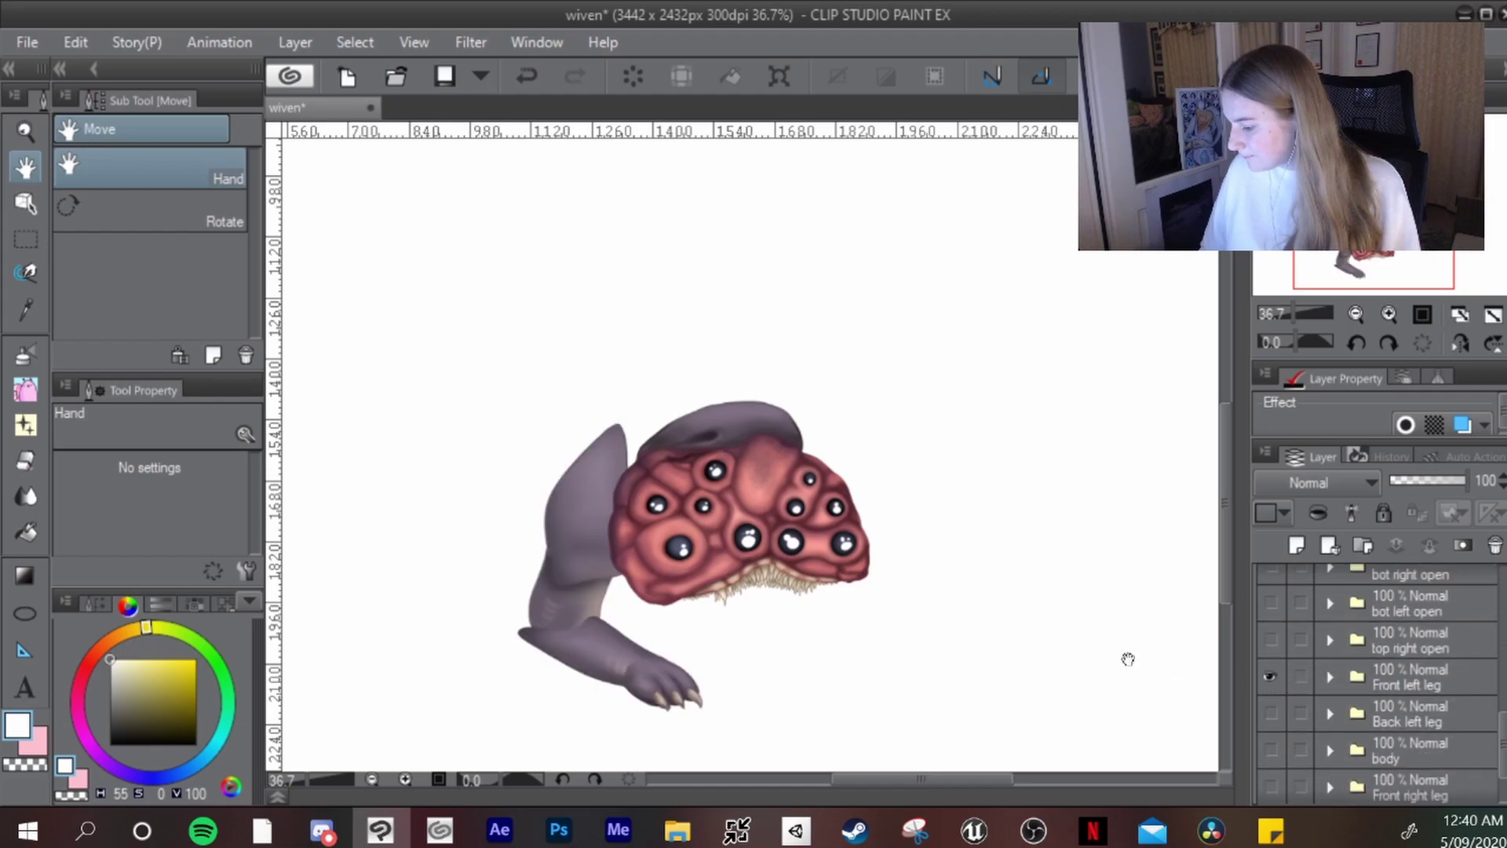
pyautogui.click(1328, 675)
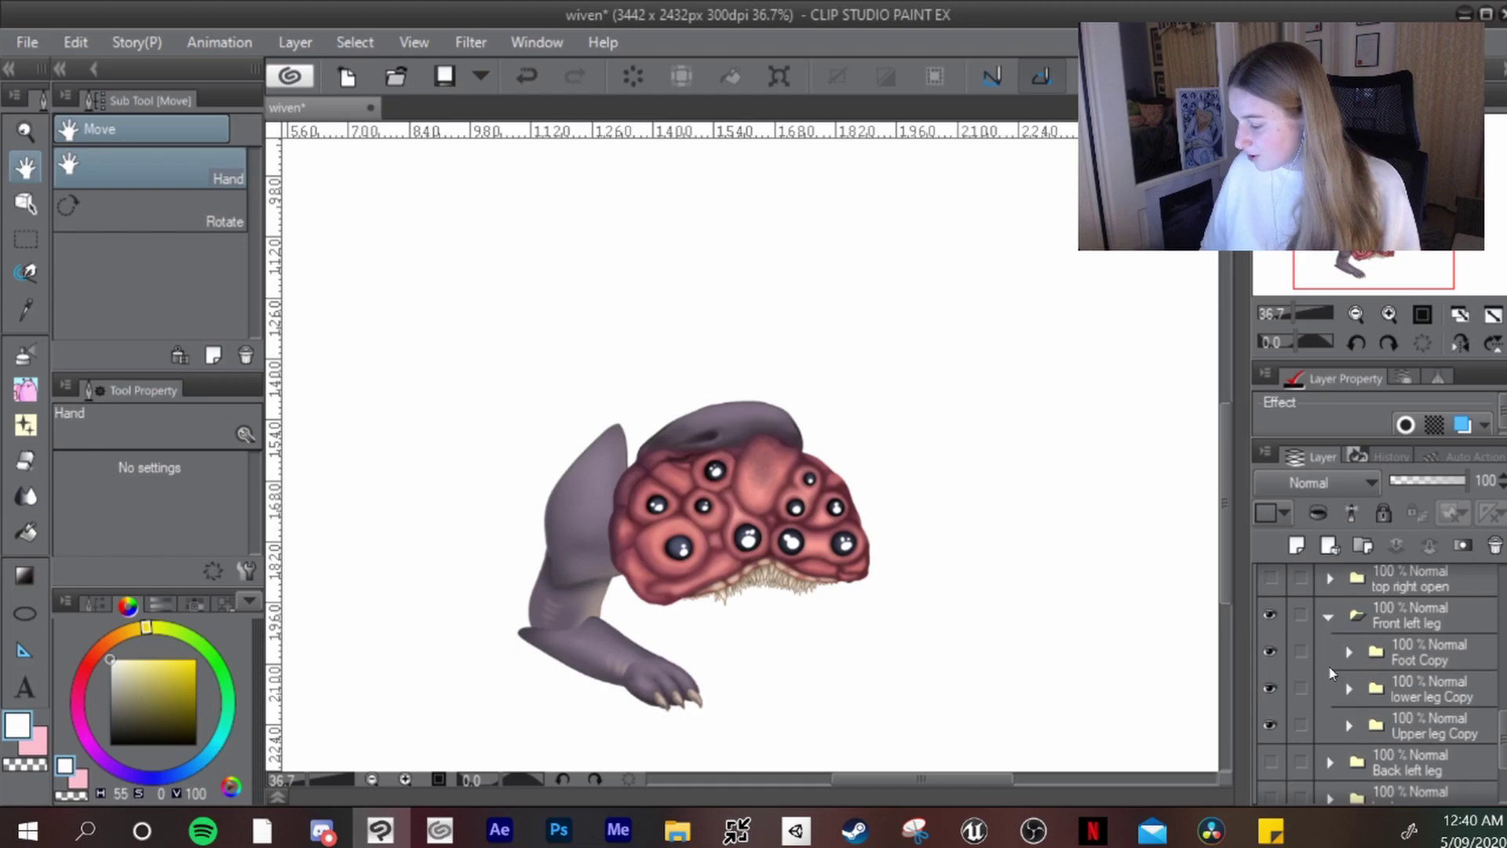
# Step: Toggle Foot Copy, lower leg Copy and Upper leg Copy to confirm they are separate
pyautogui.click(1272, 653)
pyautogui.click(1271, 653)
pyautogui.click(1272, 688)
pyautogui.click(1273, 689)
pyautogui.click(1273, 727)
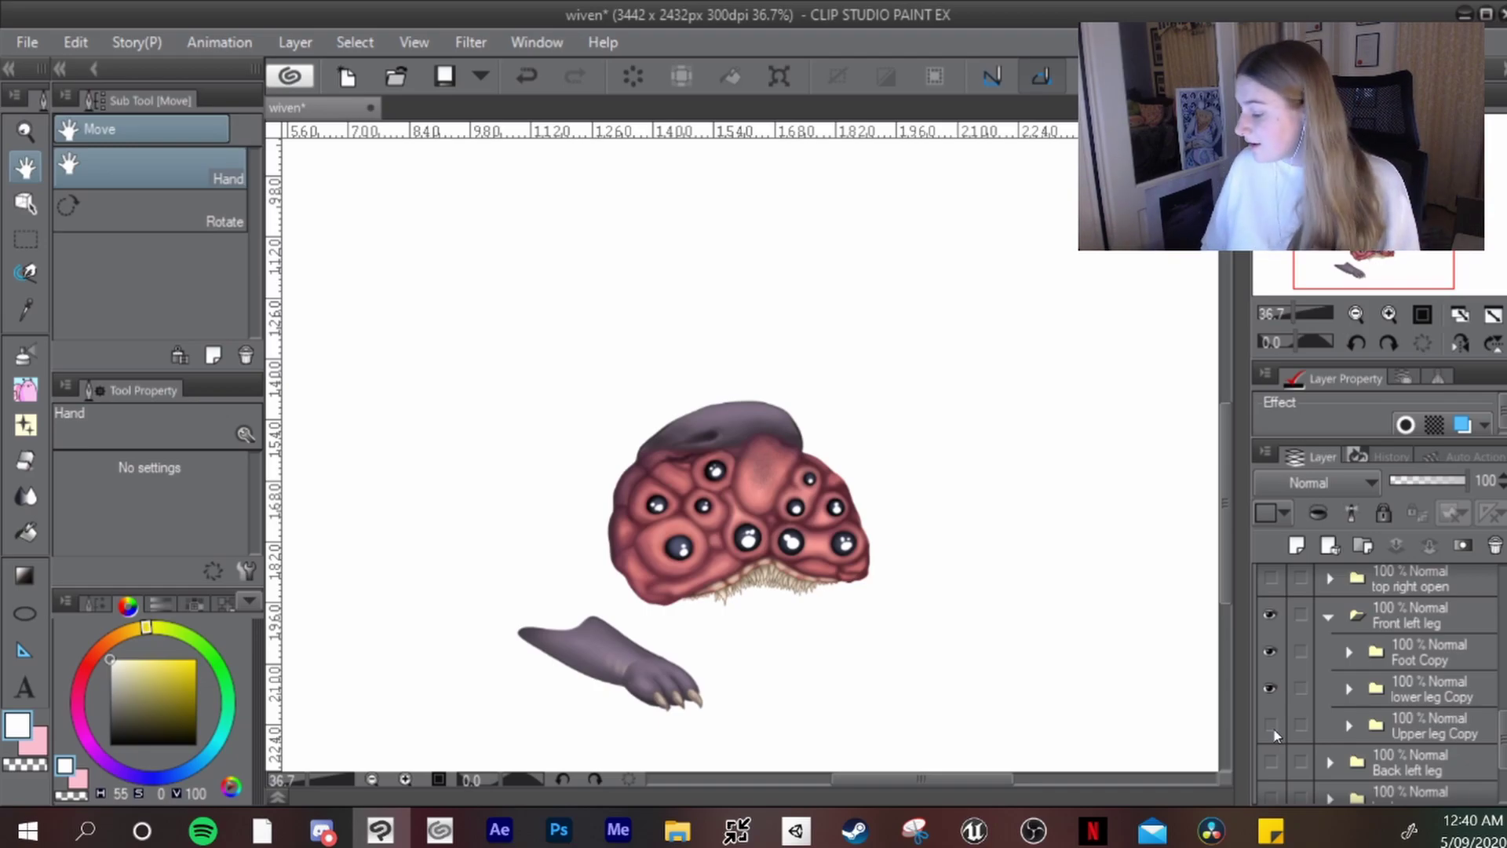
pyautogui.click(1273, 729)
pyautogui.scroll(3, 1269, 706)
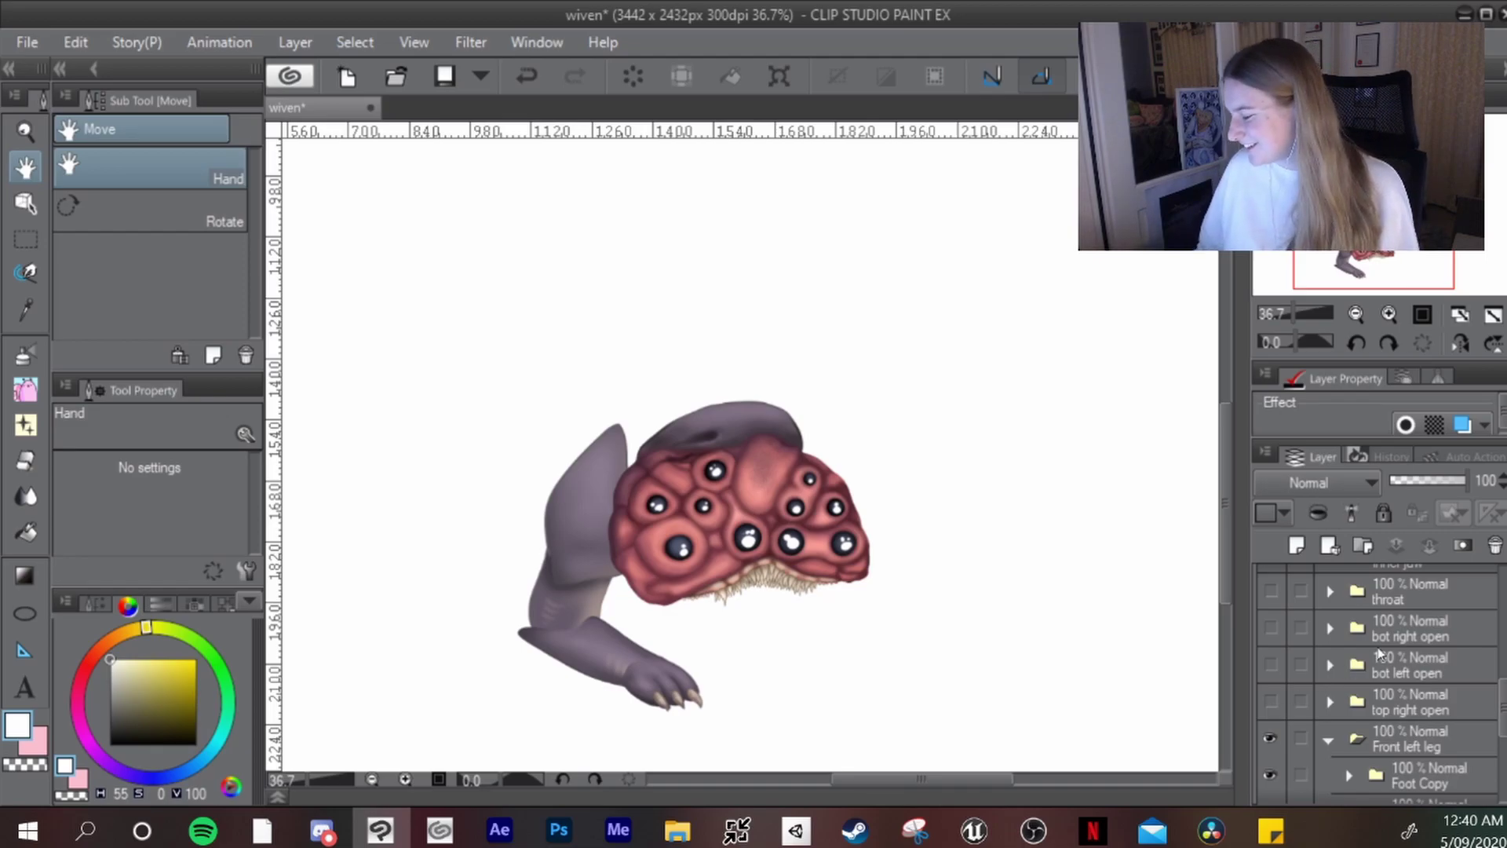
# Step: Collapse the Front left leg folder and show the open face flaps, throat and Inner jaw
pyautogui.click(1327, 741)
pyautogui.click(1269, 739)
pyautogui.click(1270, 738)
pyautogui.click(1269, 701)
pyautogui.click(1269, 665)
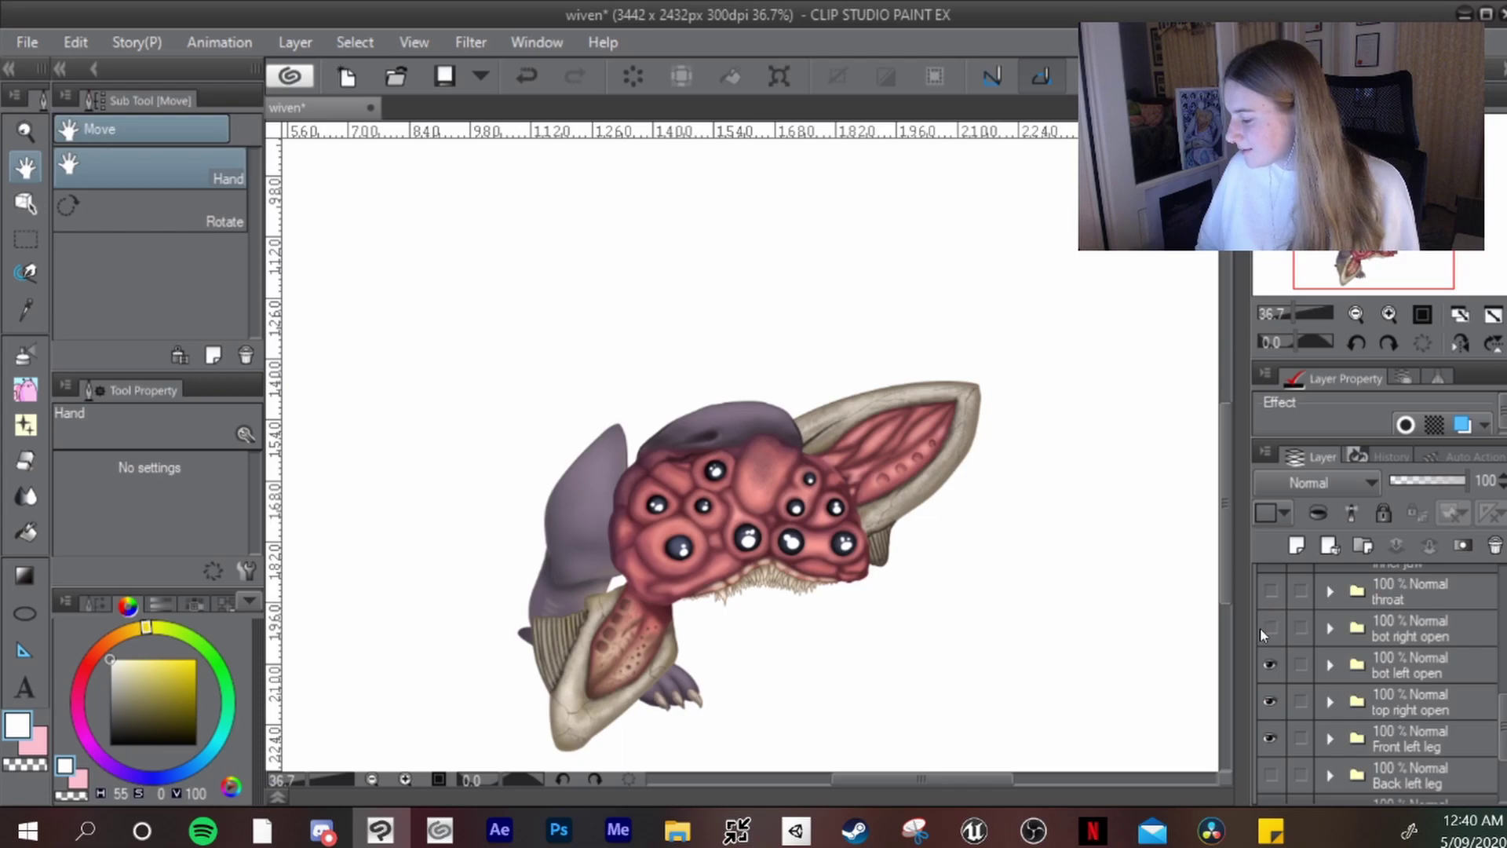
pyautogui.click(1270, 628)
pyautogui.click(1270, 591)
pyautogui.scroll(3, 1267, 620)
pyautogui.click(1272, 636)
pyautogui.scroll(-5, 1272, 636)
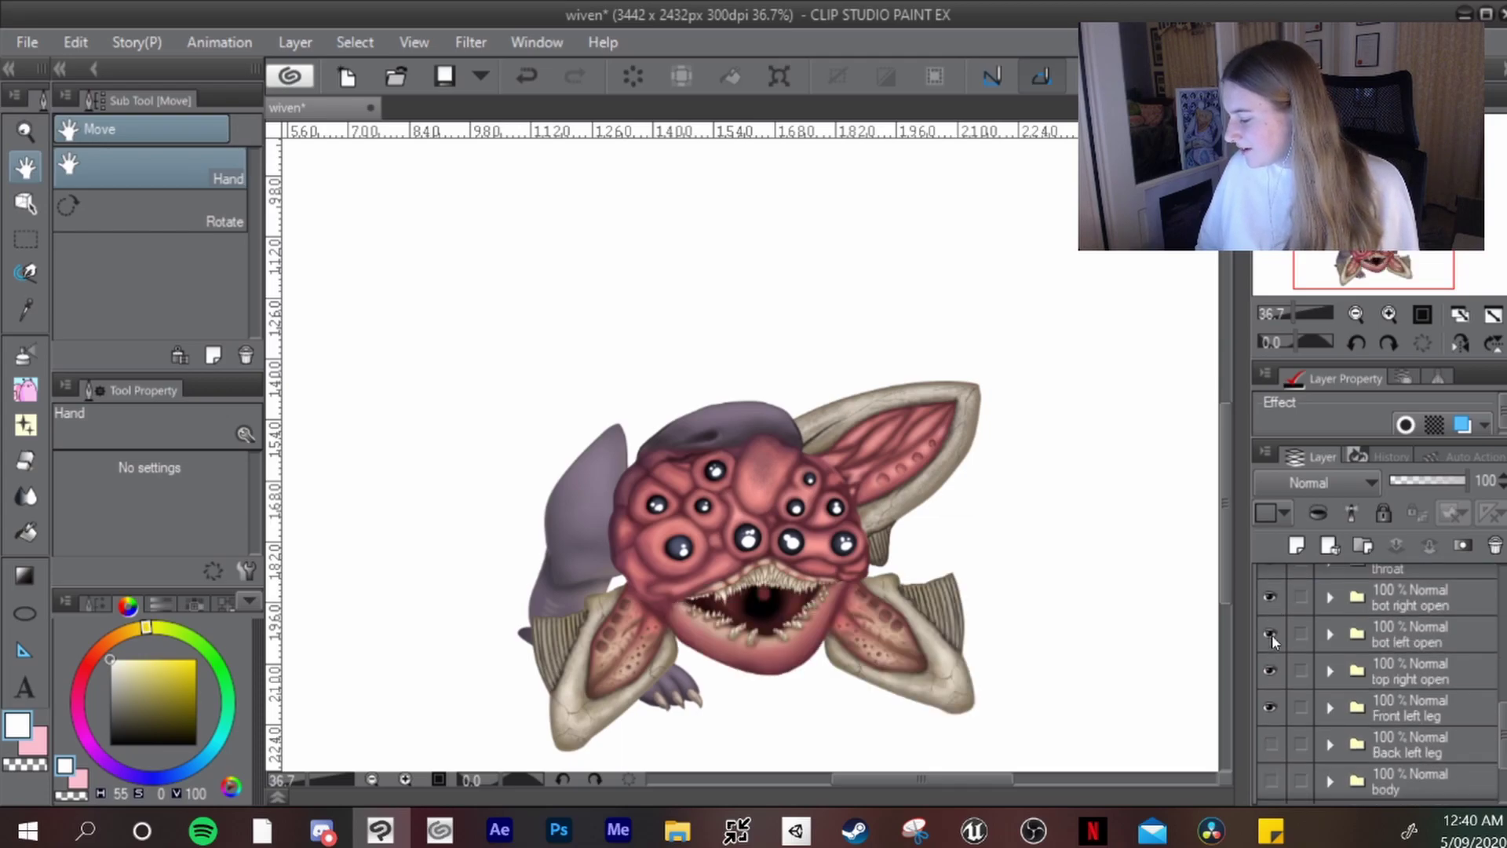
# Step: Show the back left leg, face pieces, bottom right piece, Ball and Tentacle base
pyautogui.click(1272, 633)
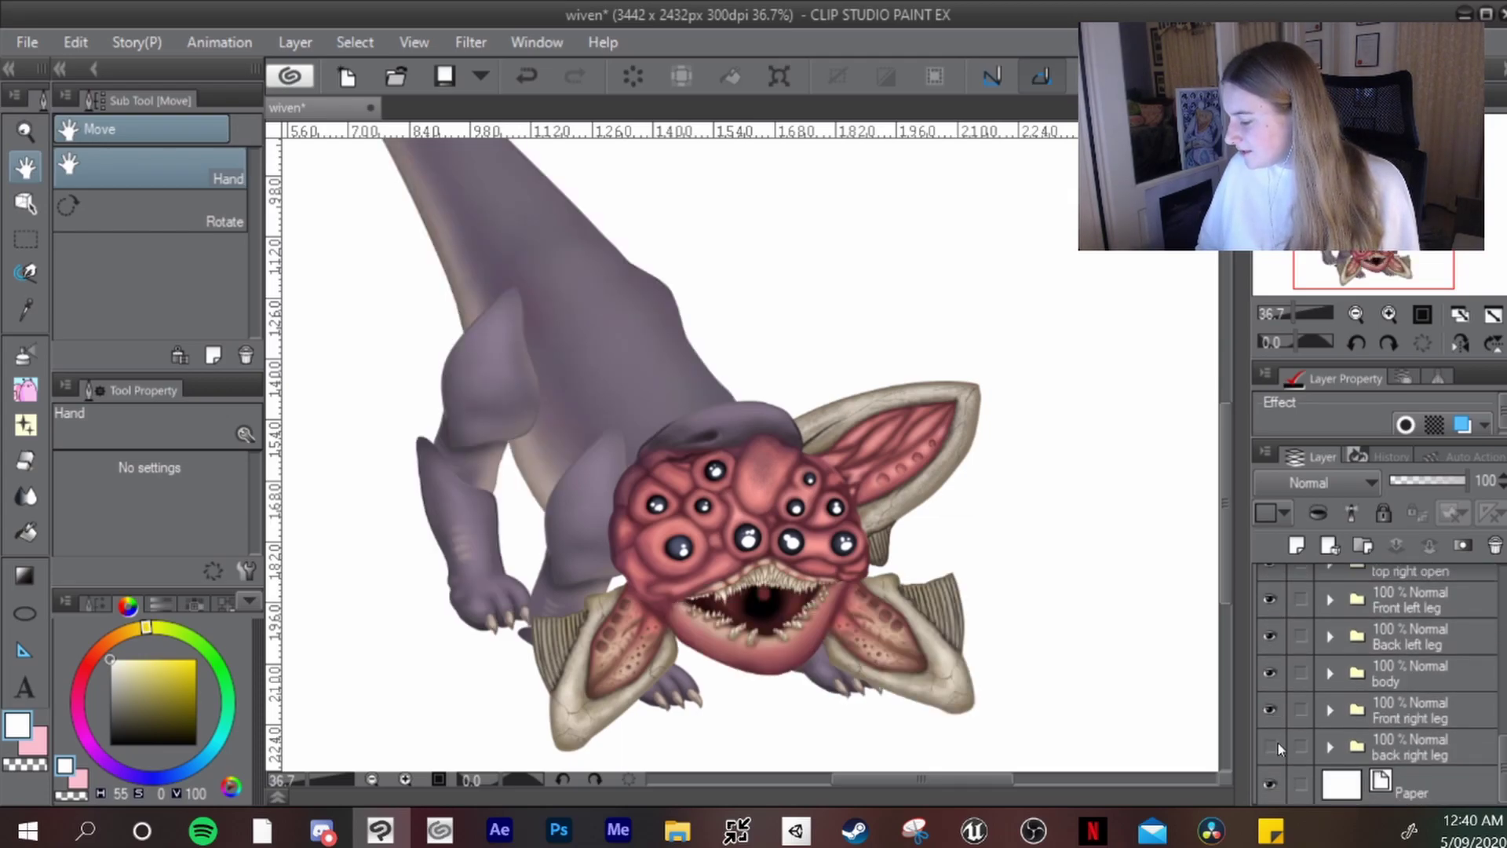
pyautogui.scroll(5, 1276, 743)
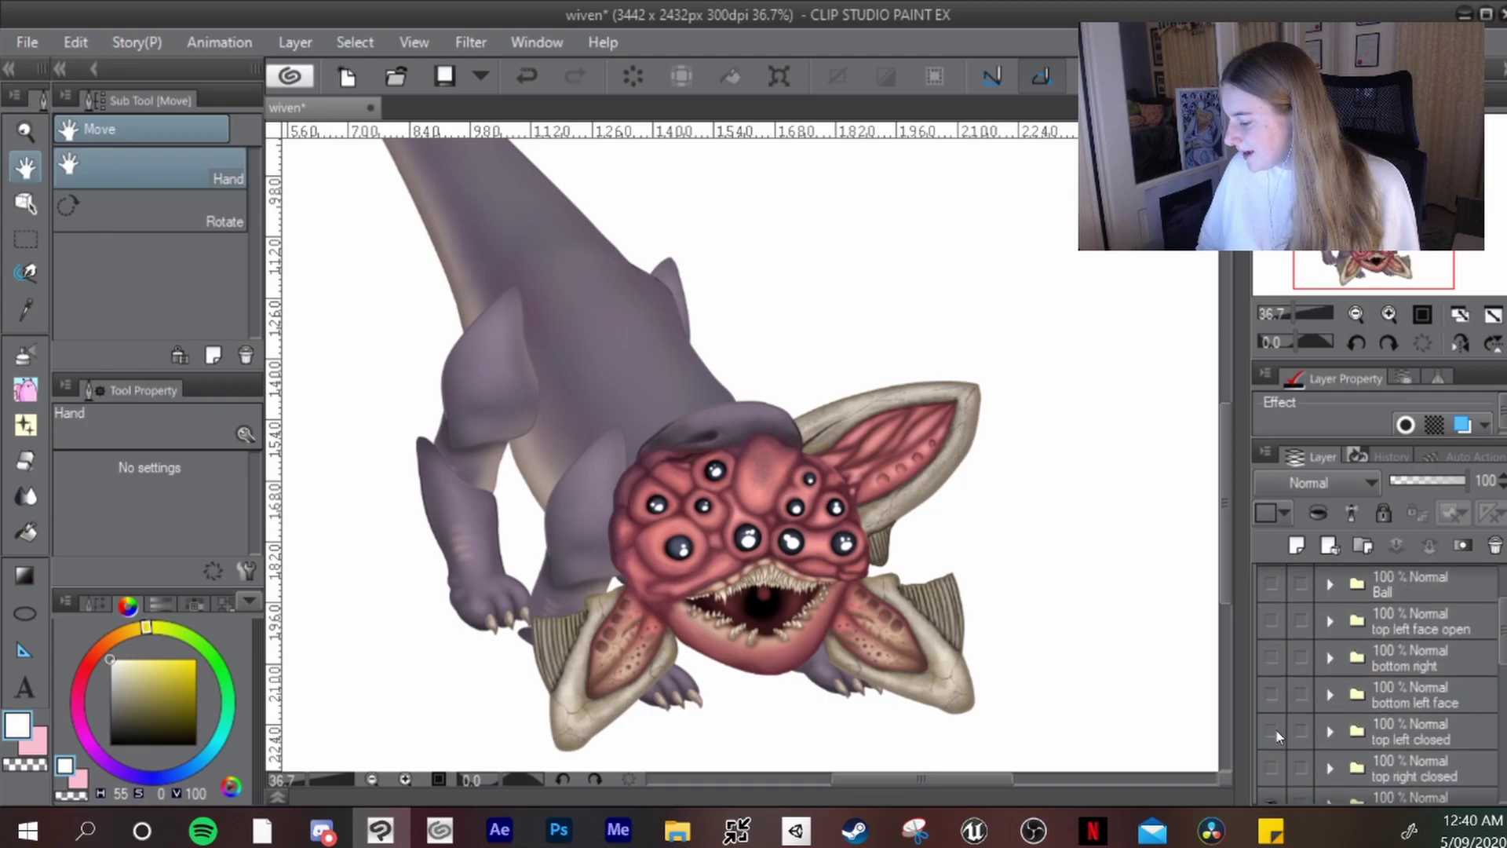
pyautogui.scroll(-1, 1274, 741)
pyautogui.click(1273, 694)
pyautogui.click(1272, 672)
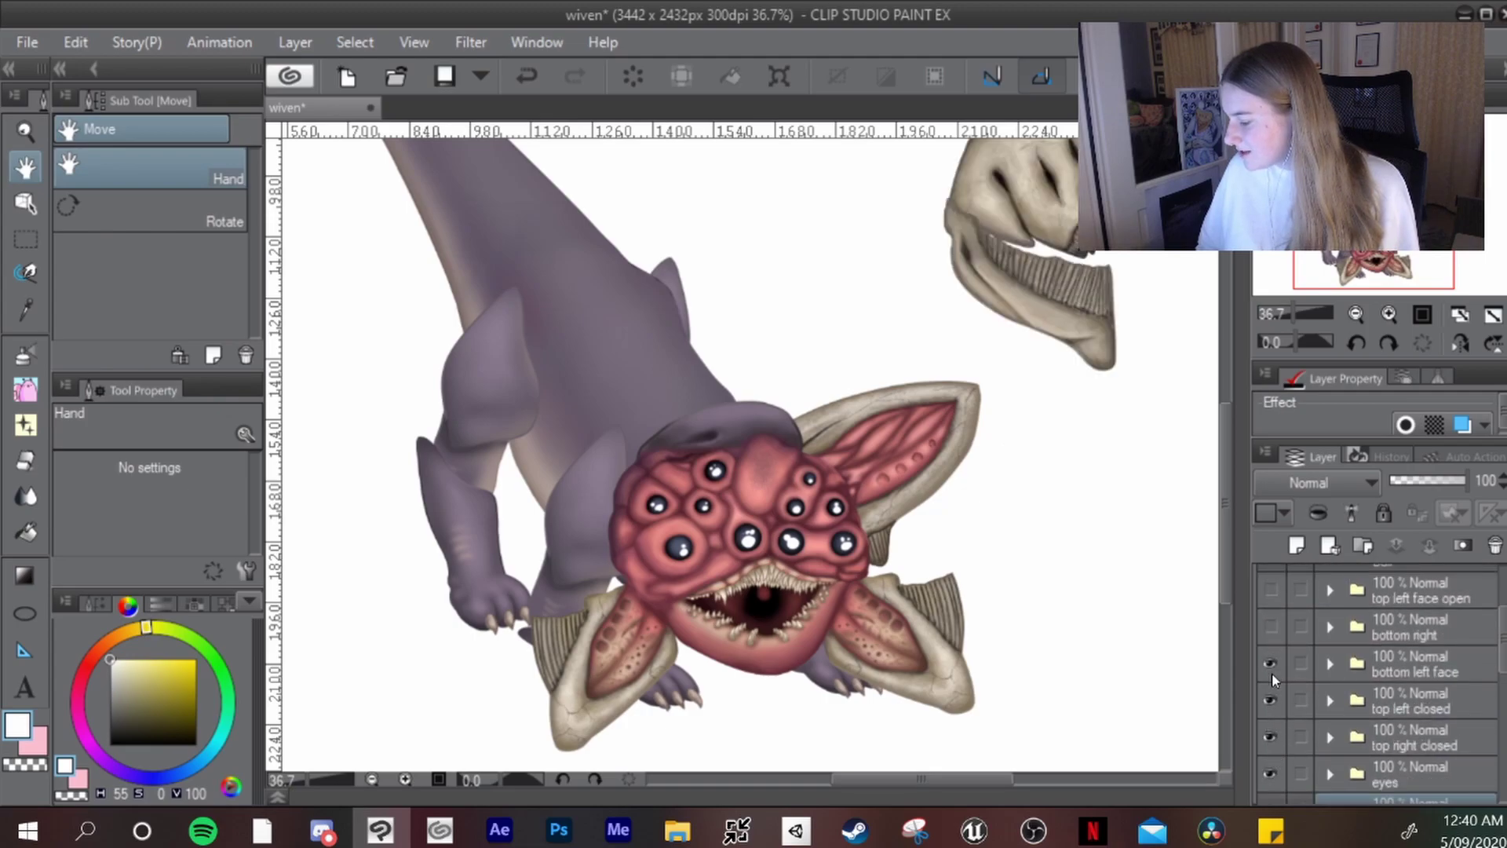
pyautogui.scroll(1, 1272, 672)
pyautogui.click(1273, 678)
pyautogui.click(1272, 651)
pyautogui.click(1272, 615)
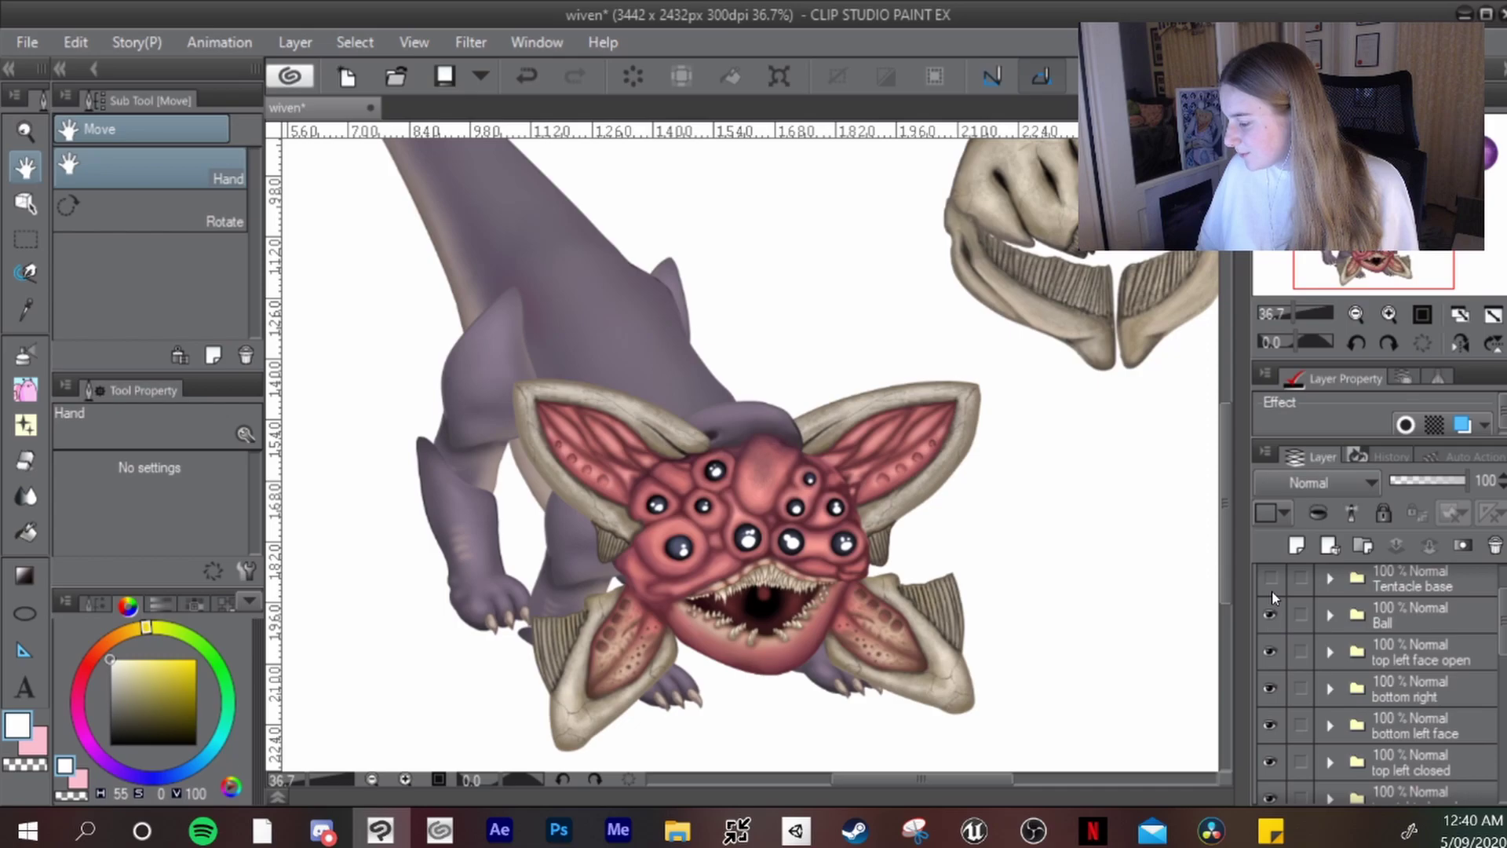
pyautogui.click(1271, 582)
pyautogui.scroll(2, 1280, 620)
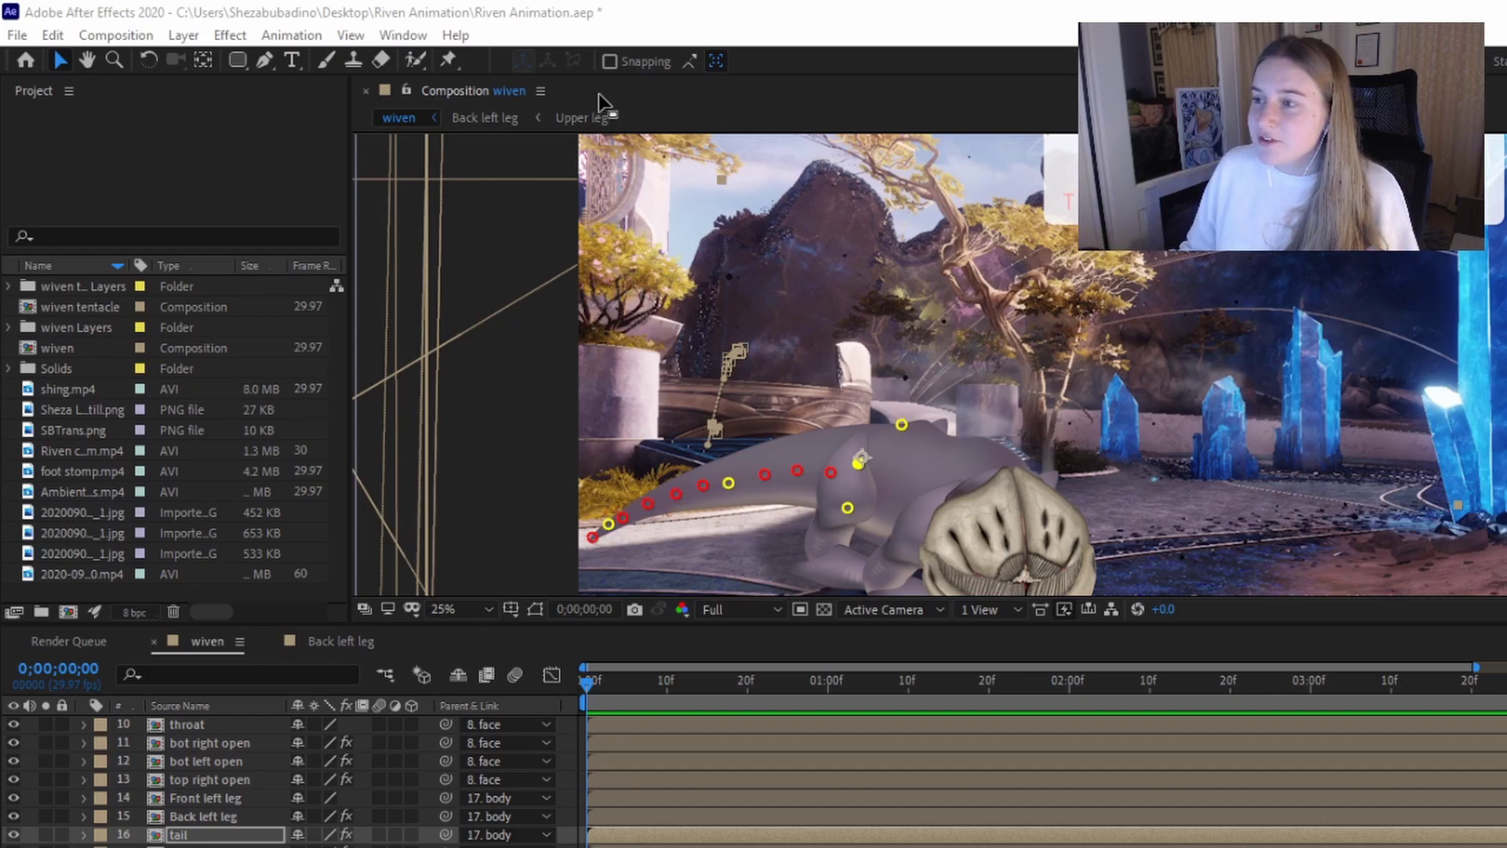
# Step: Switch to the Puppet Position Pin Tool and select a red pin on the tail
pyautogui.click(445, 58)
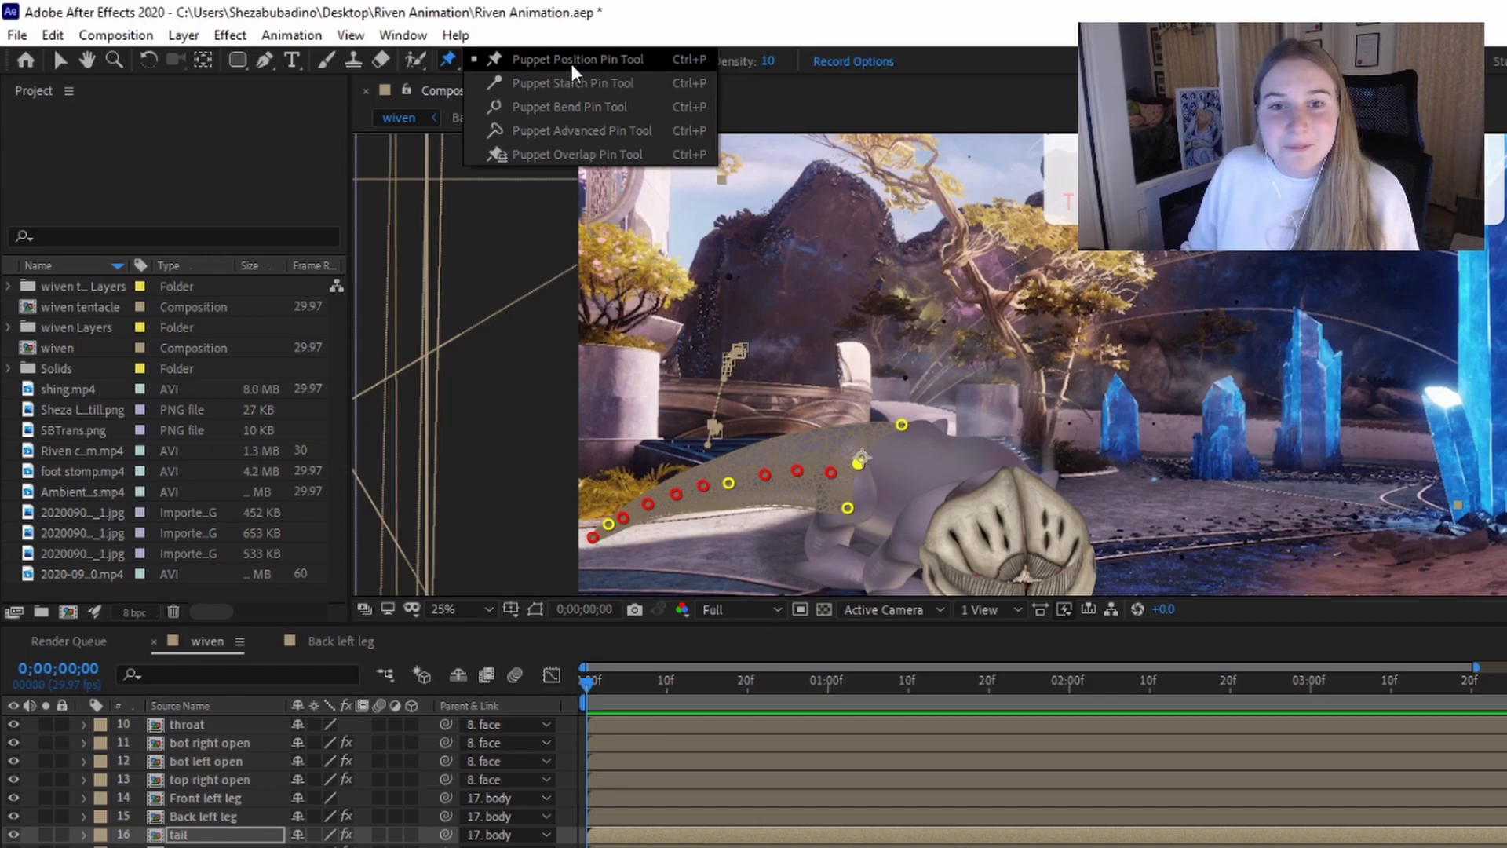
pyautogui.click(572, 64)
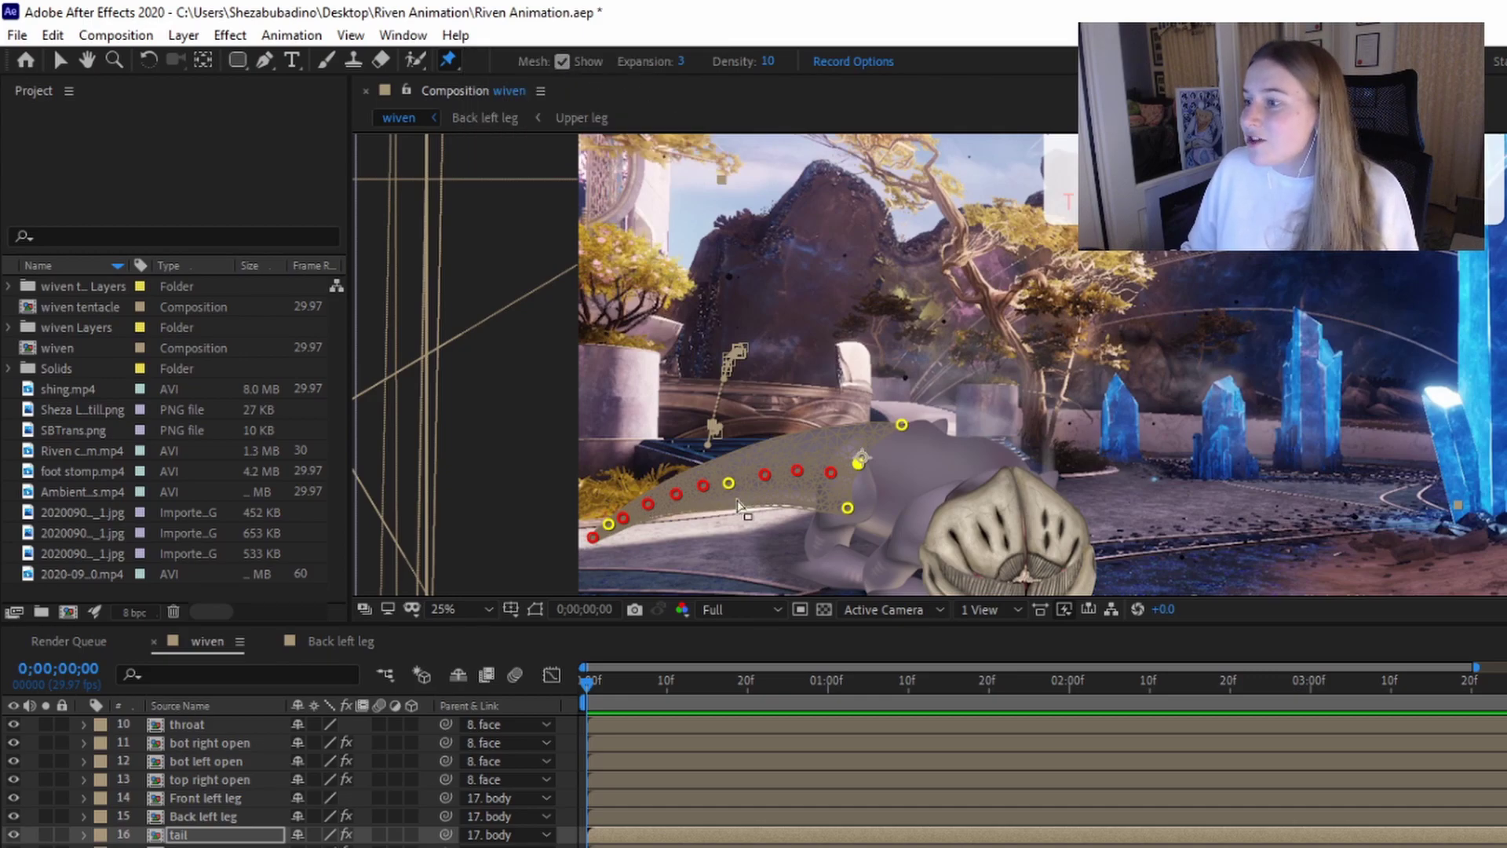
pyautogui.click(676, 493)
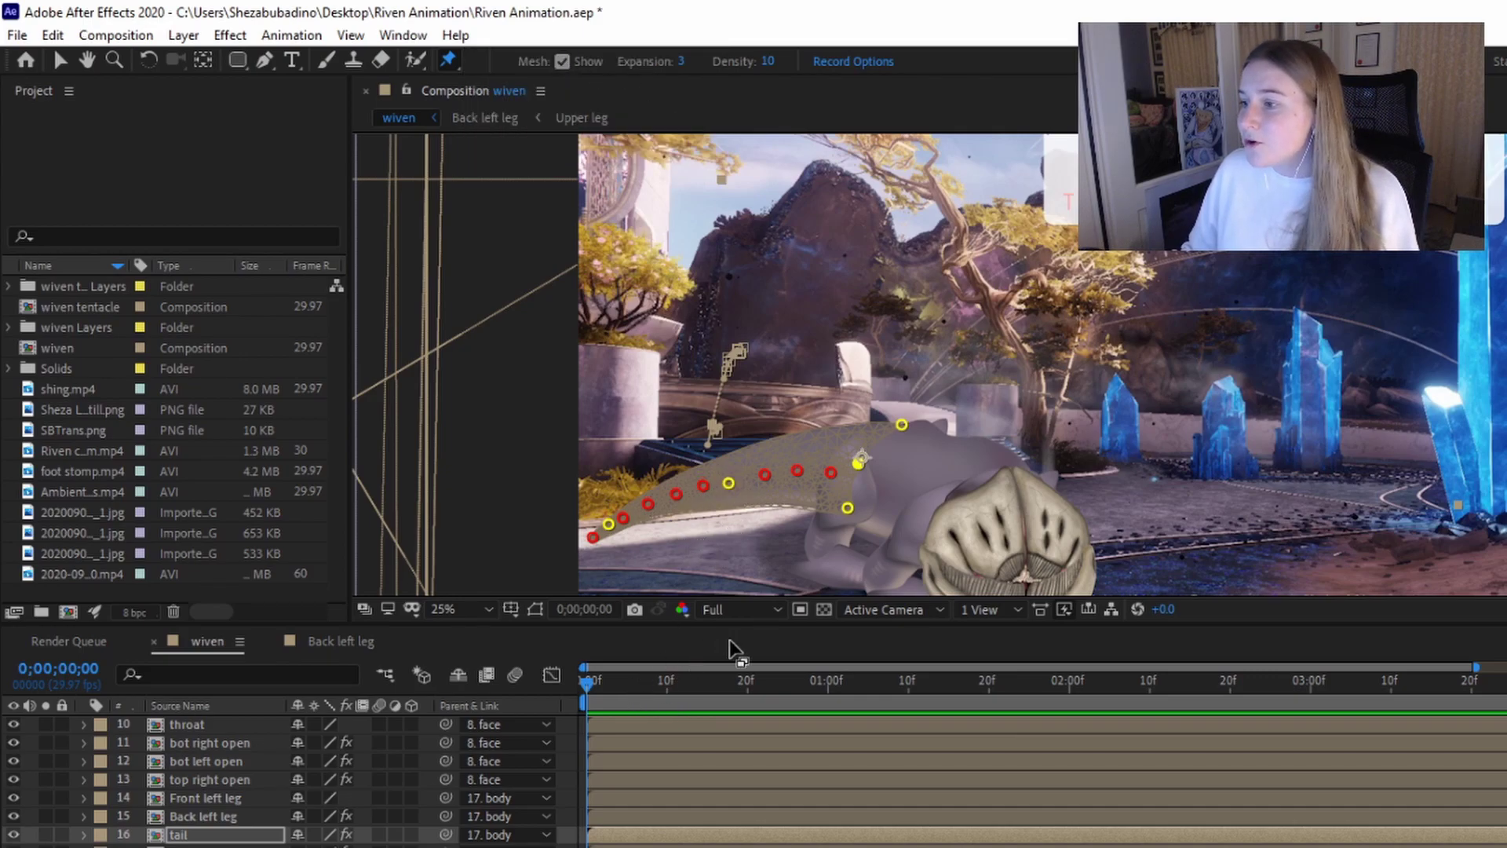
# Step: Preview the wiven animation and stop it near the nine-second mark
pyautogui.click(651, 654)
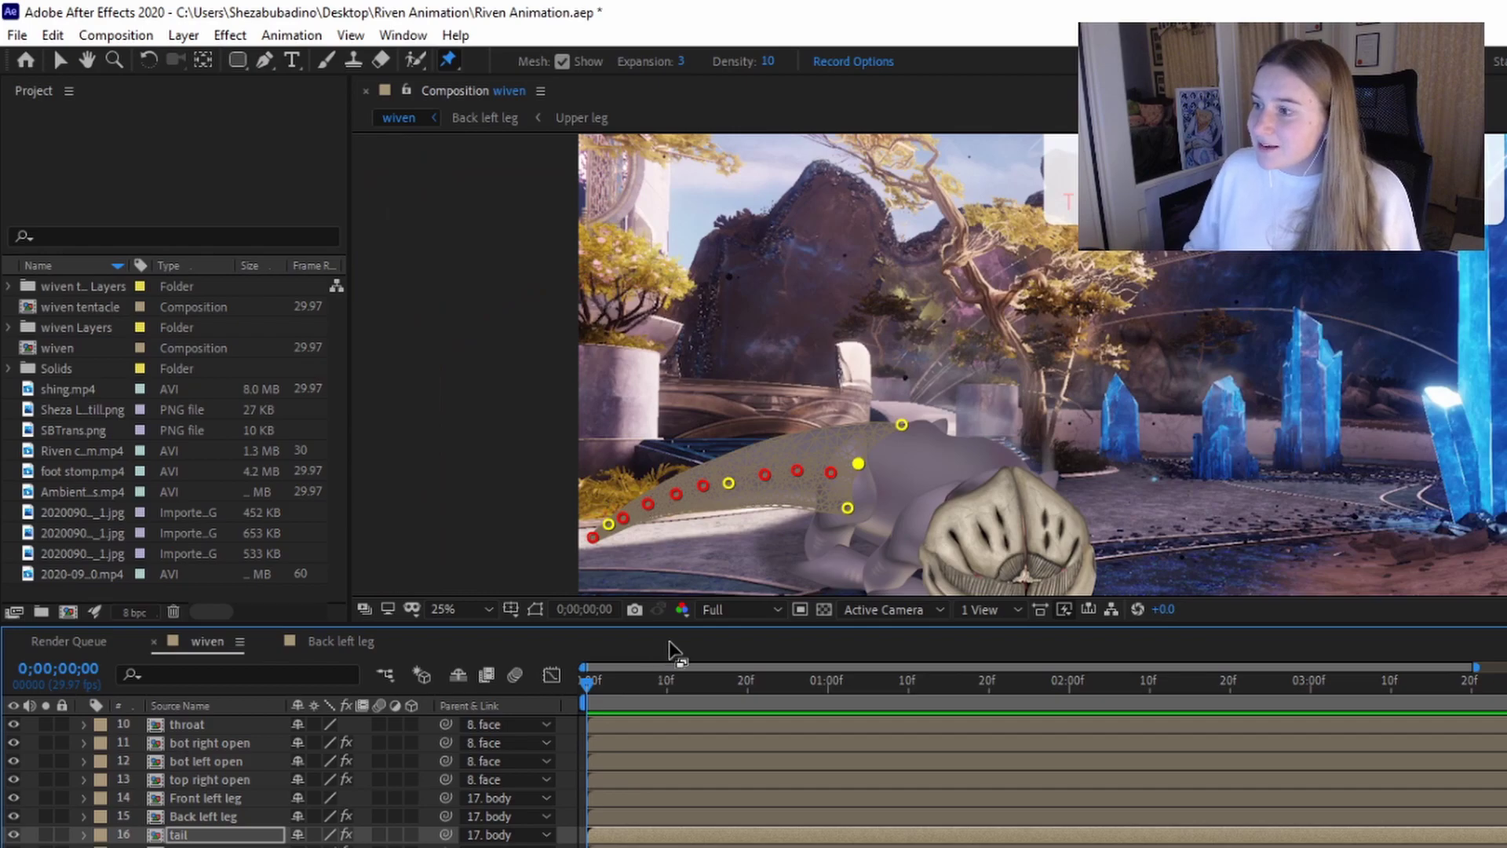
pyautogui.press('space')
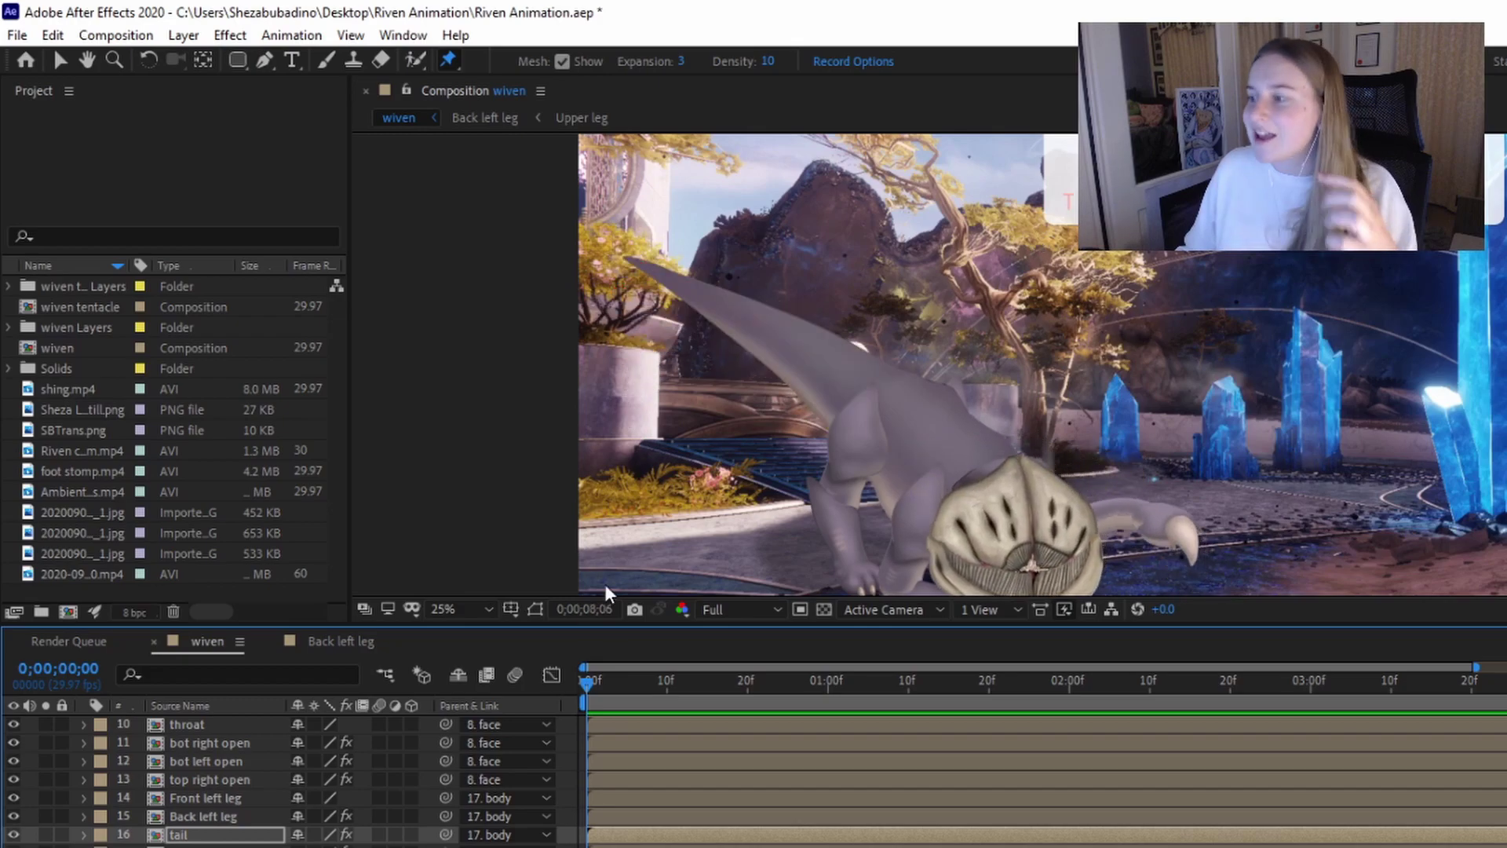
pyautogui.press('space')
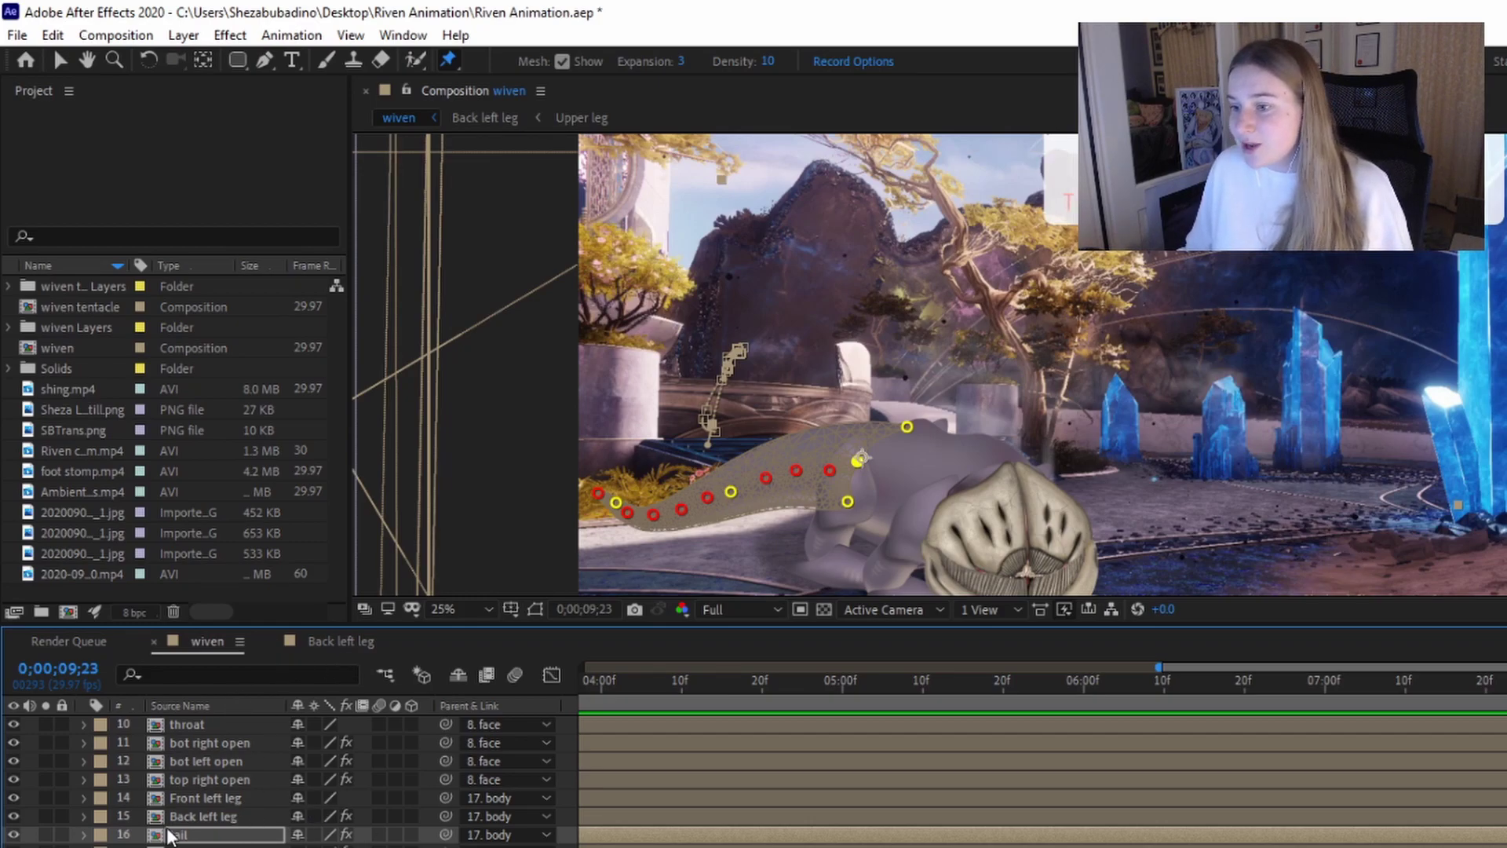
# Step: Preview the Back left leg comp's foot and leg keyframes over ten seconds, then return to wiven
pyautogui.scroll(1, 213, 793)
pyautogui.scroll(1, 213, 793)
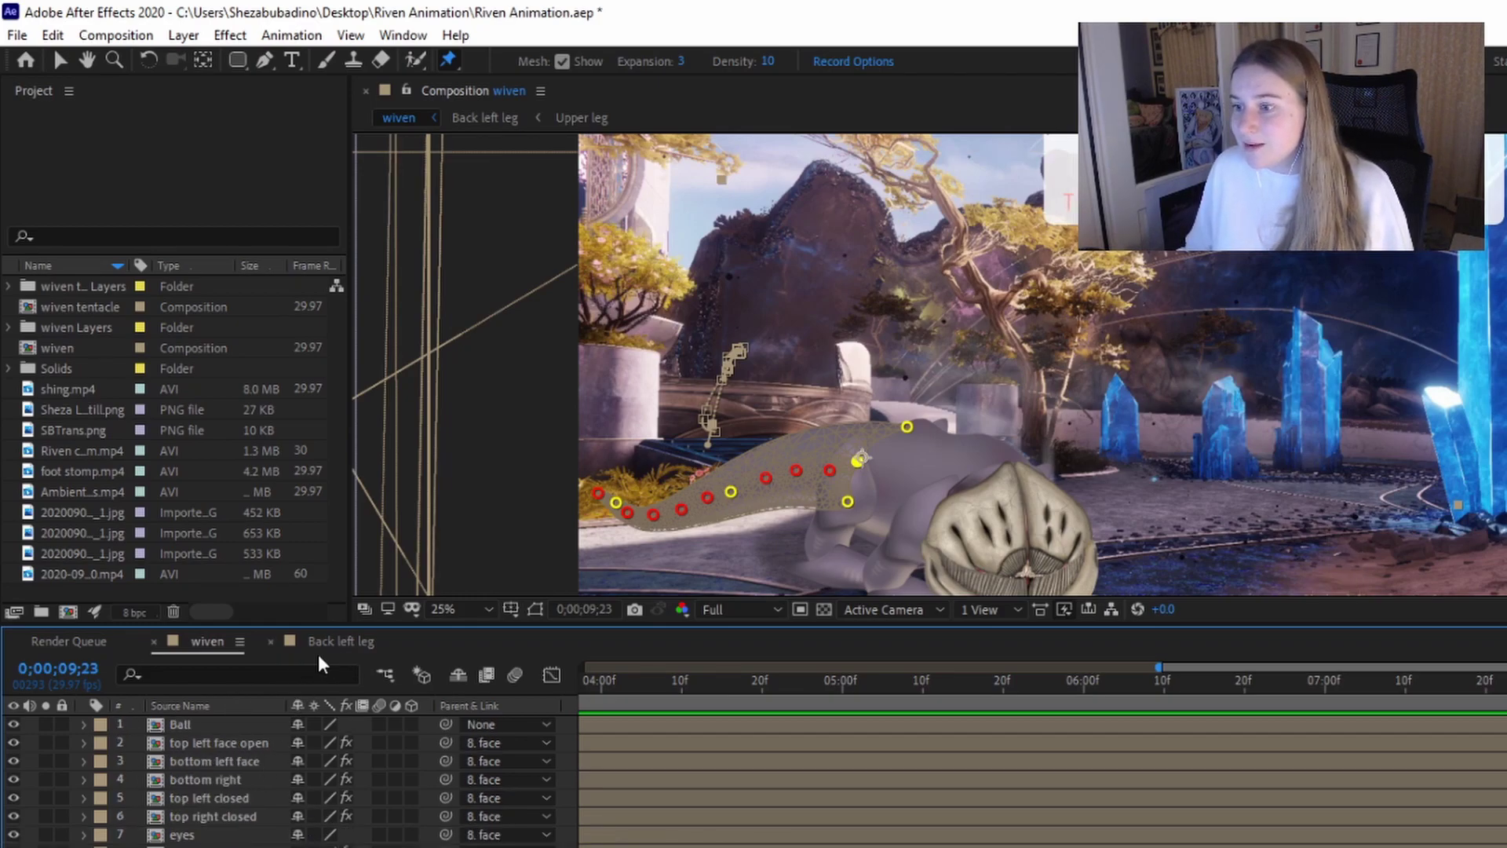
pyautogui.click(322, 643)
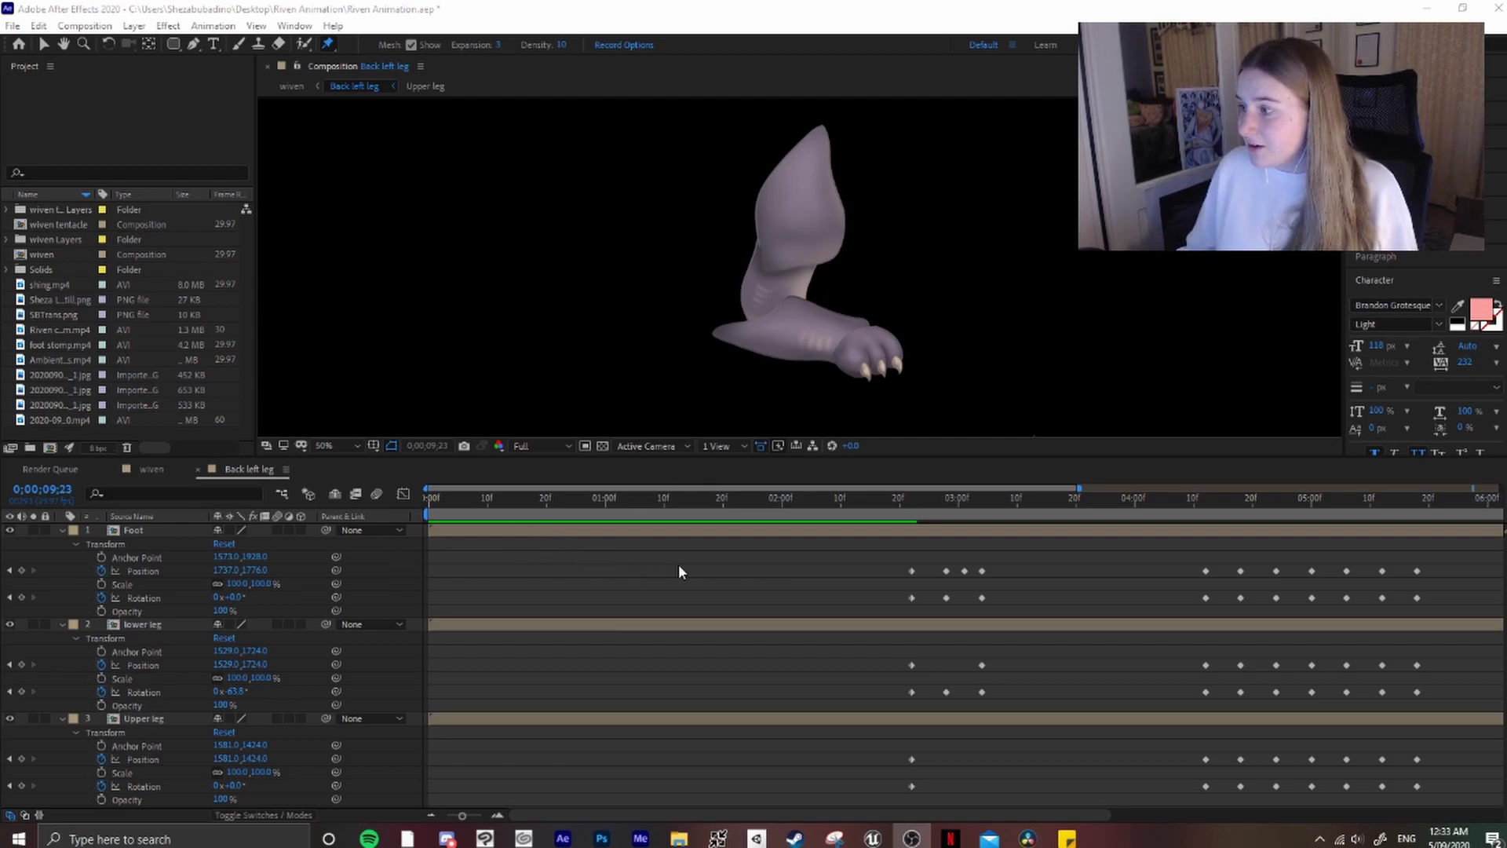
pyautogui.press('-')
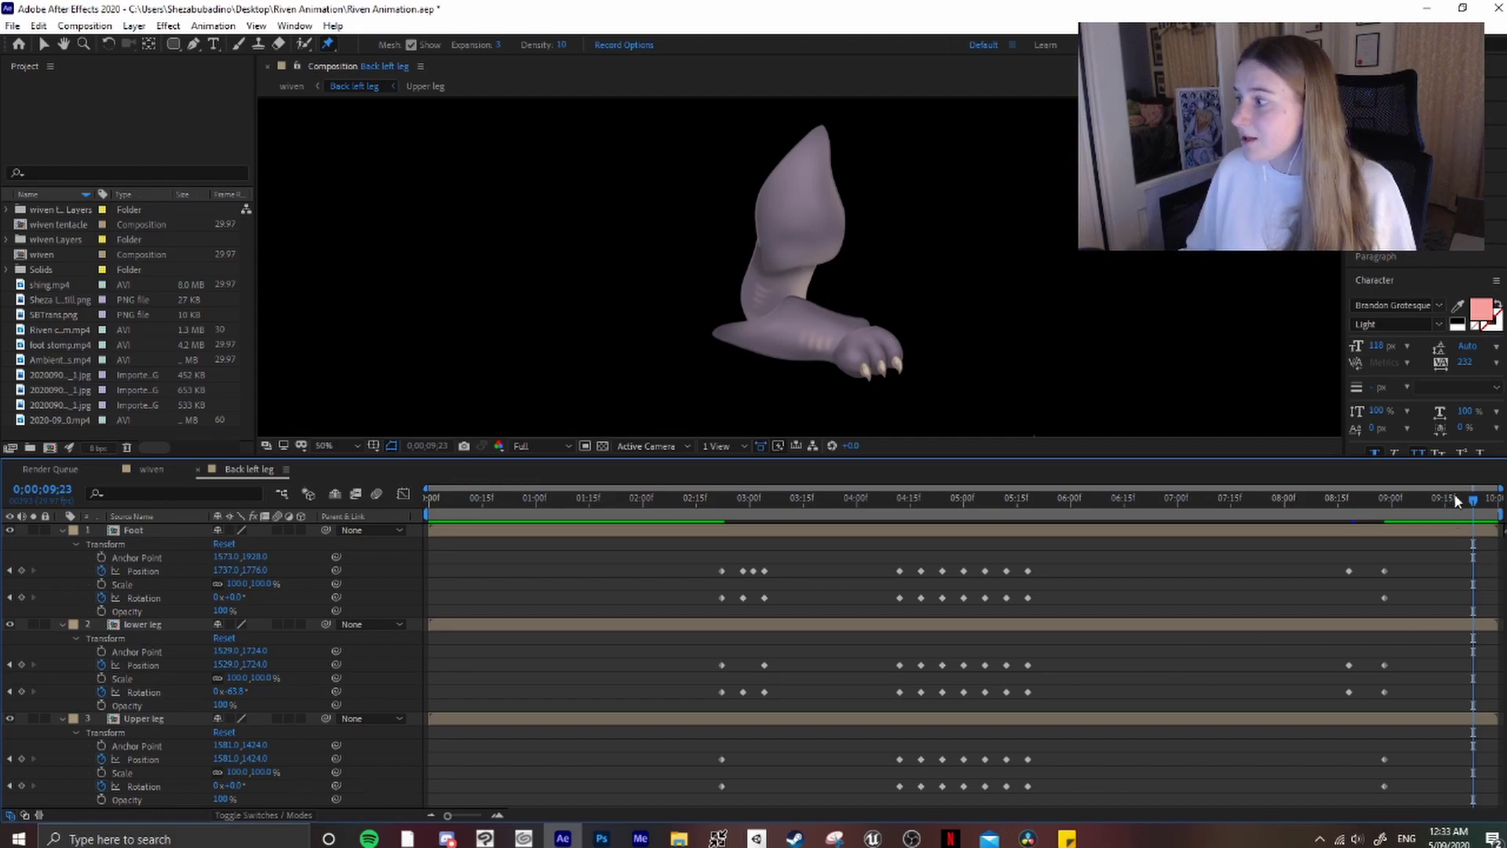
pyautogui.moveTo(1476, 498); pyautogui.dragTo(687, 559)
pyautogui.press('space')
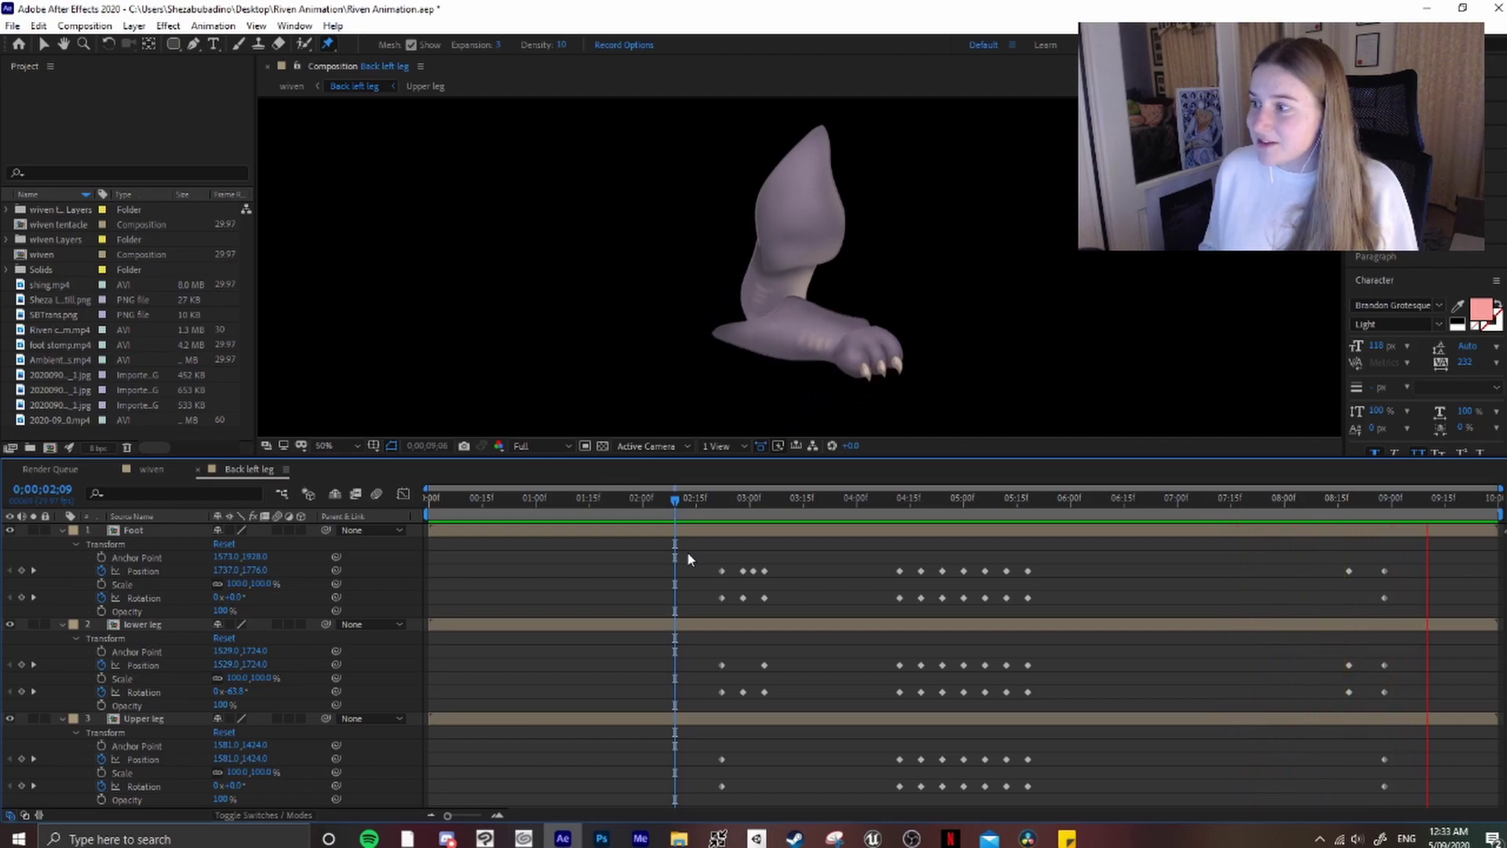
pyautogui.press('space')
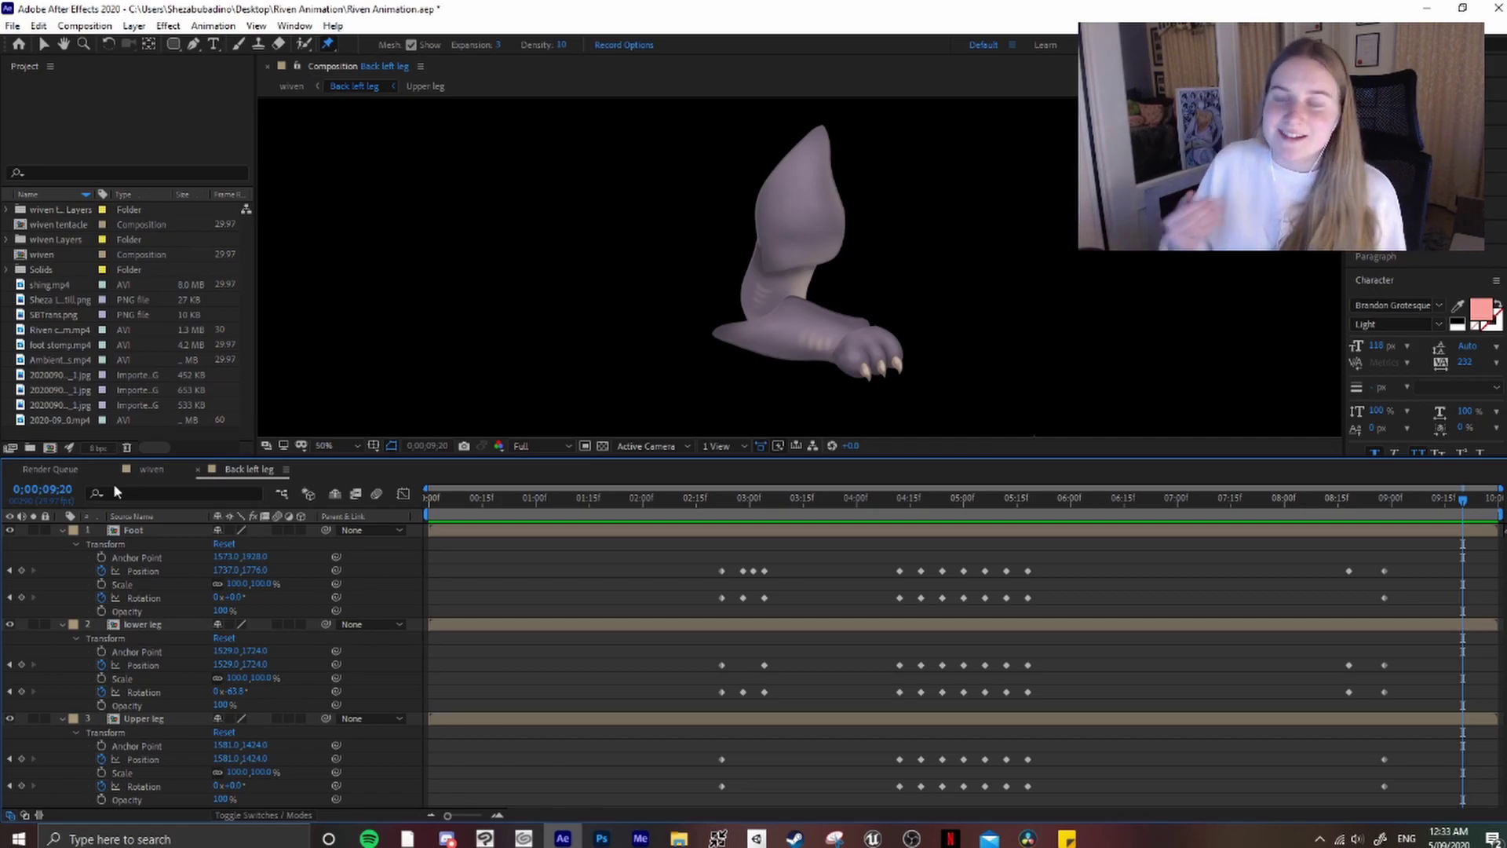
pyautogui.click(165, 472)
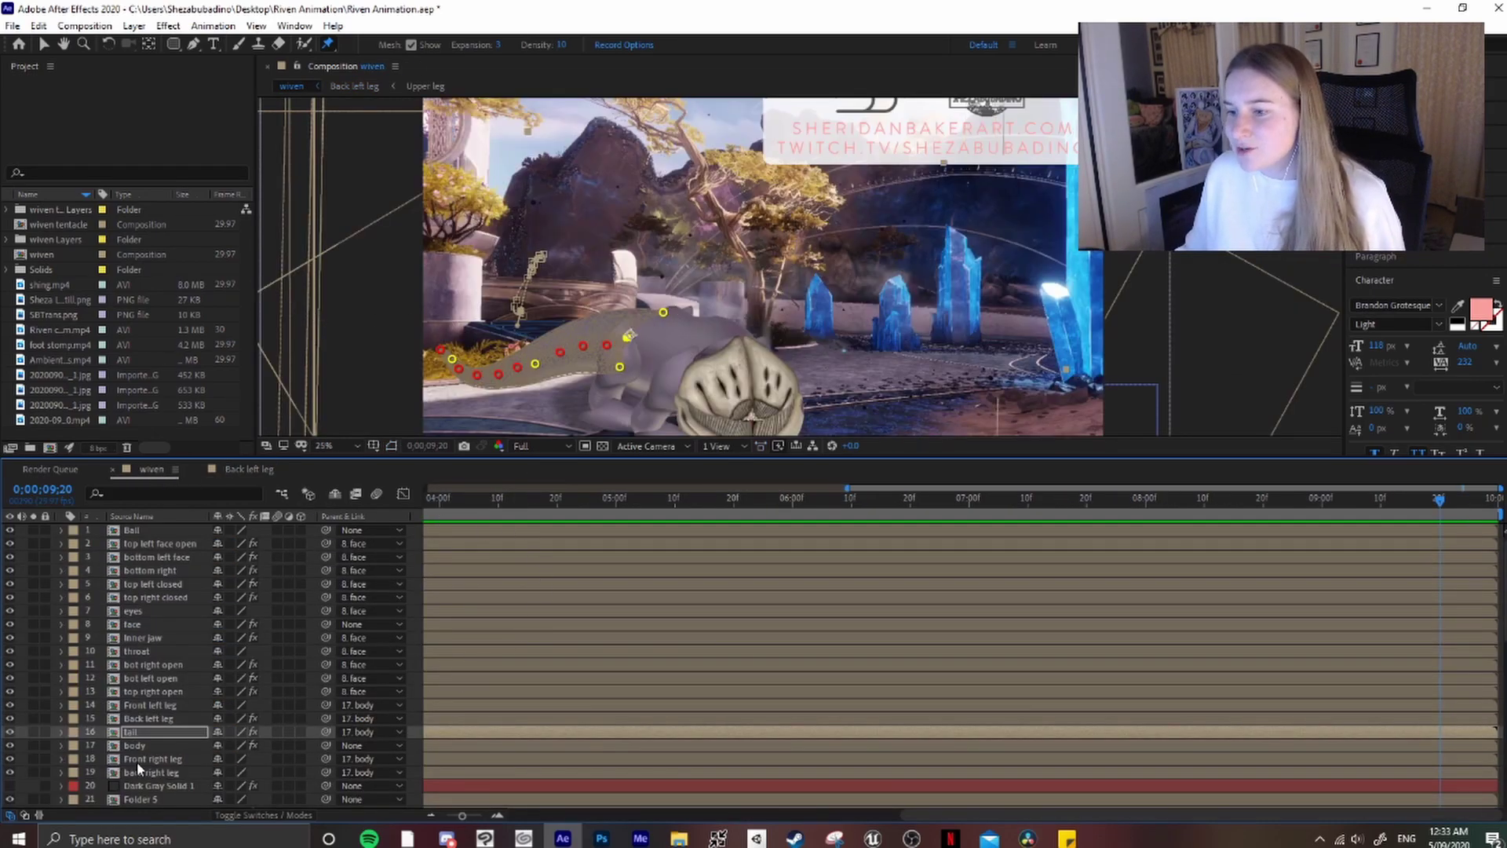
# Step: Bring the foot stomp and shing audio layers into view and widen the timeline to 0–10 s
pyautogui.scroll(-10, 140, 757)
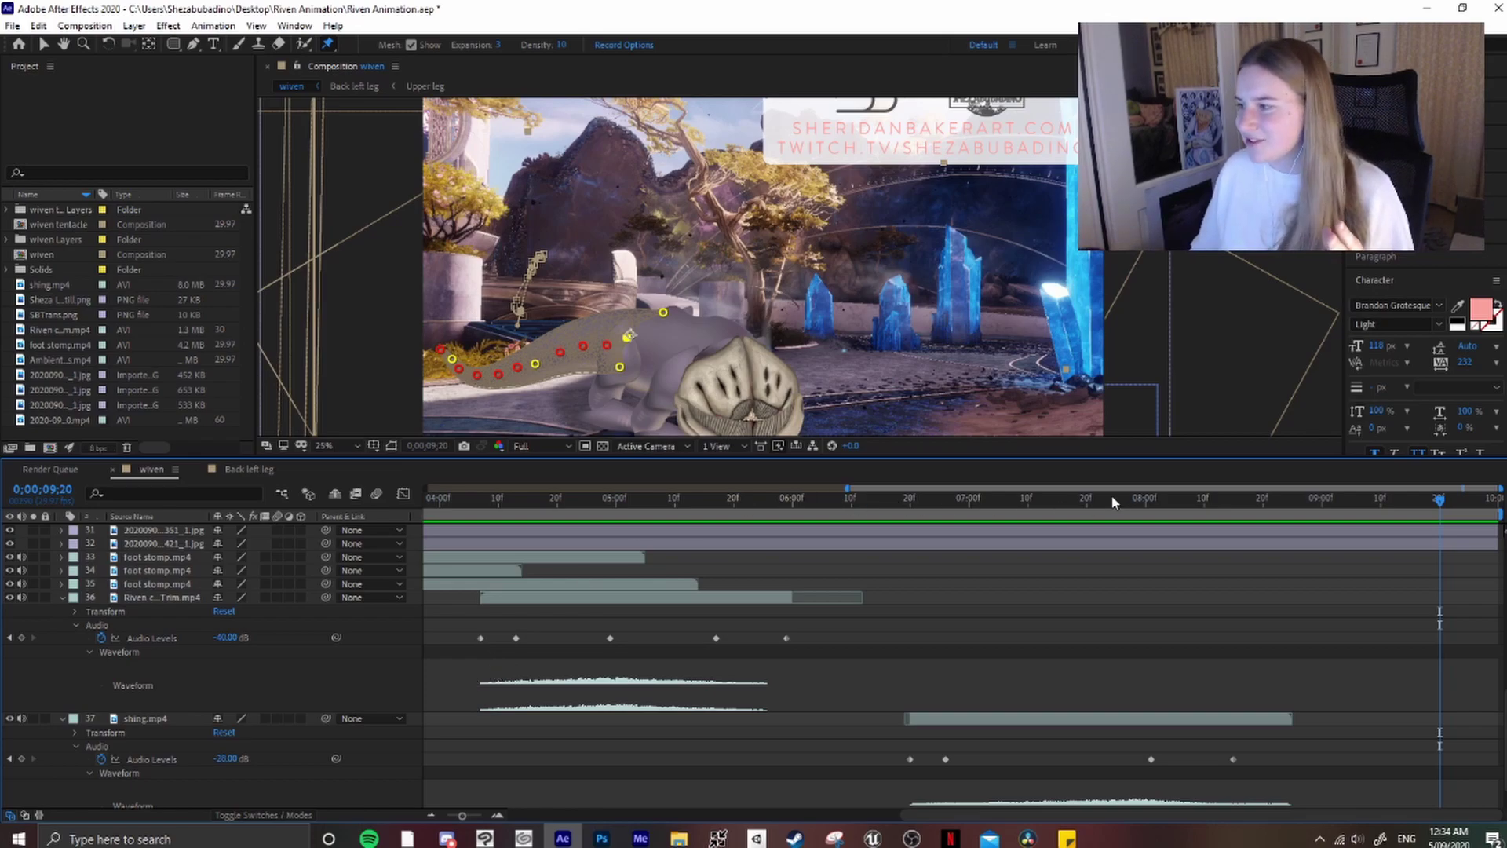
pyautogui.moveTo(850, 488); pyautogui.dragTo(408, 504)
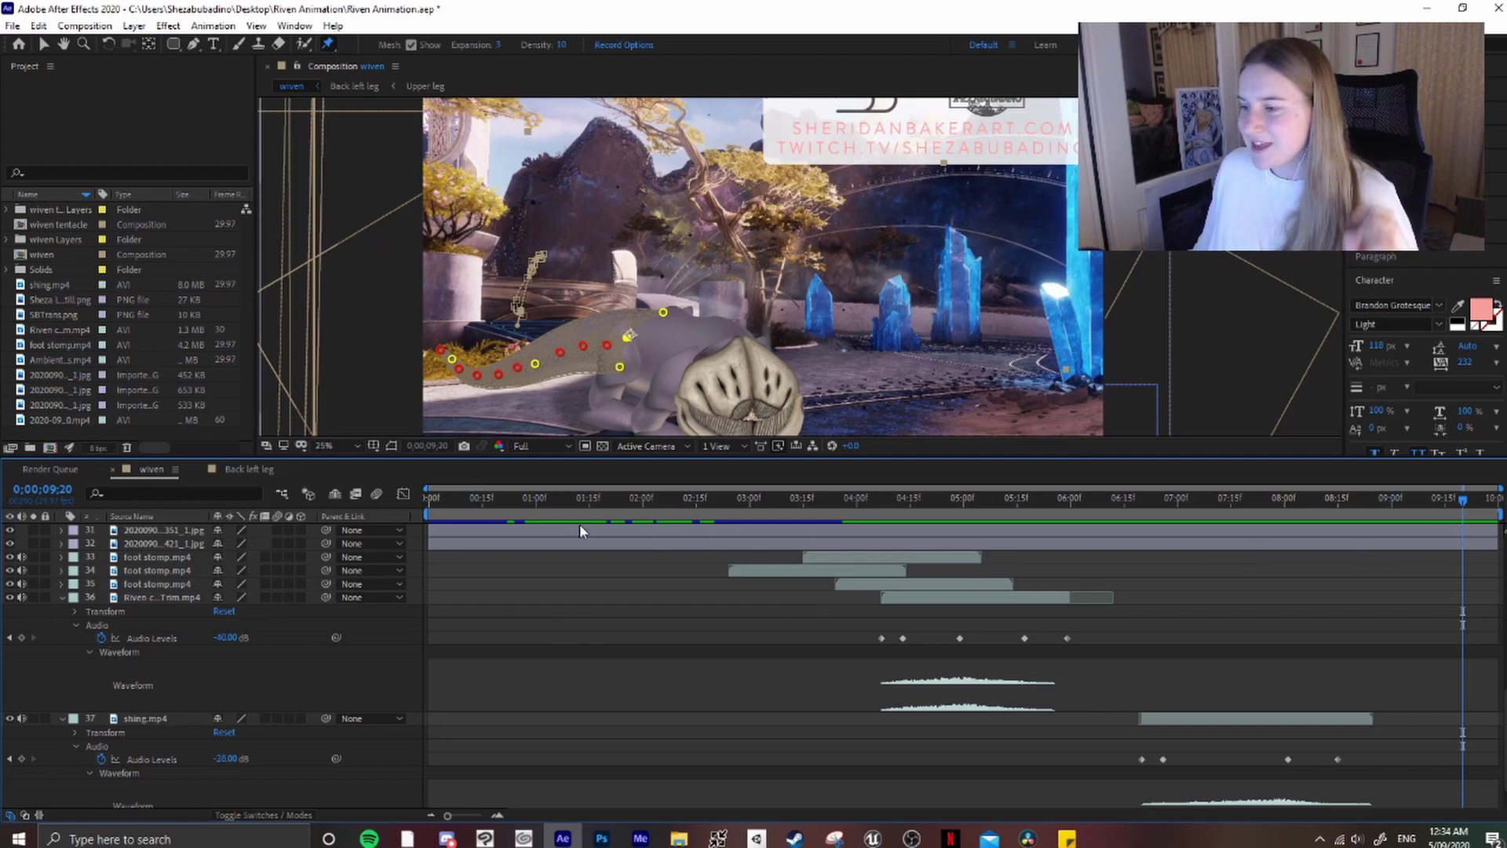
# Step: Collapse the shing.mp4 and Riven Trim layers' audio properties
pyautogui.scroll(-2, 836, 320)
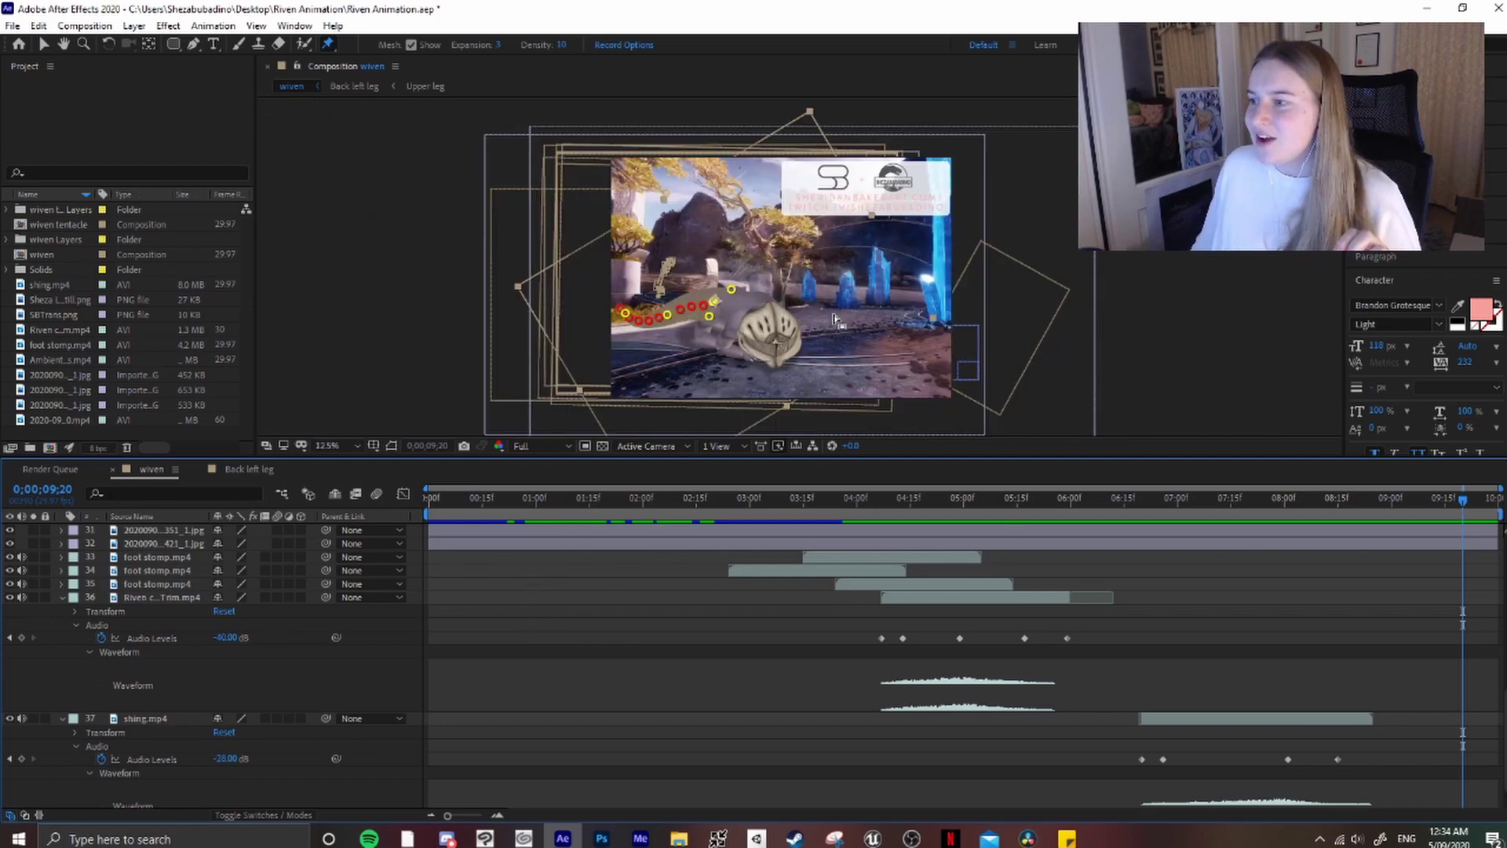
pyautogui.scroll(-1, 750, 620)
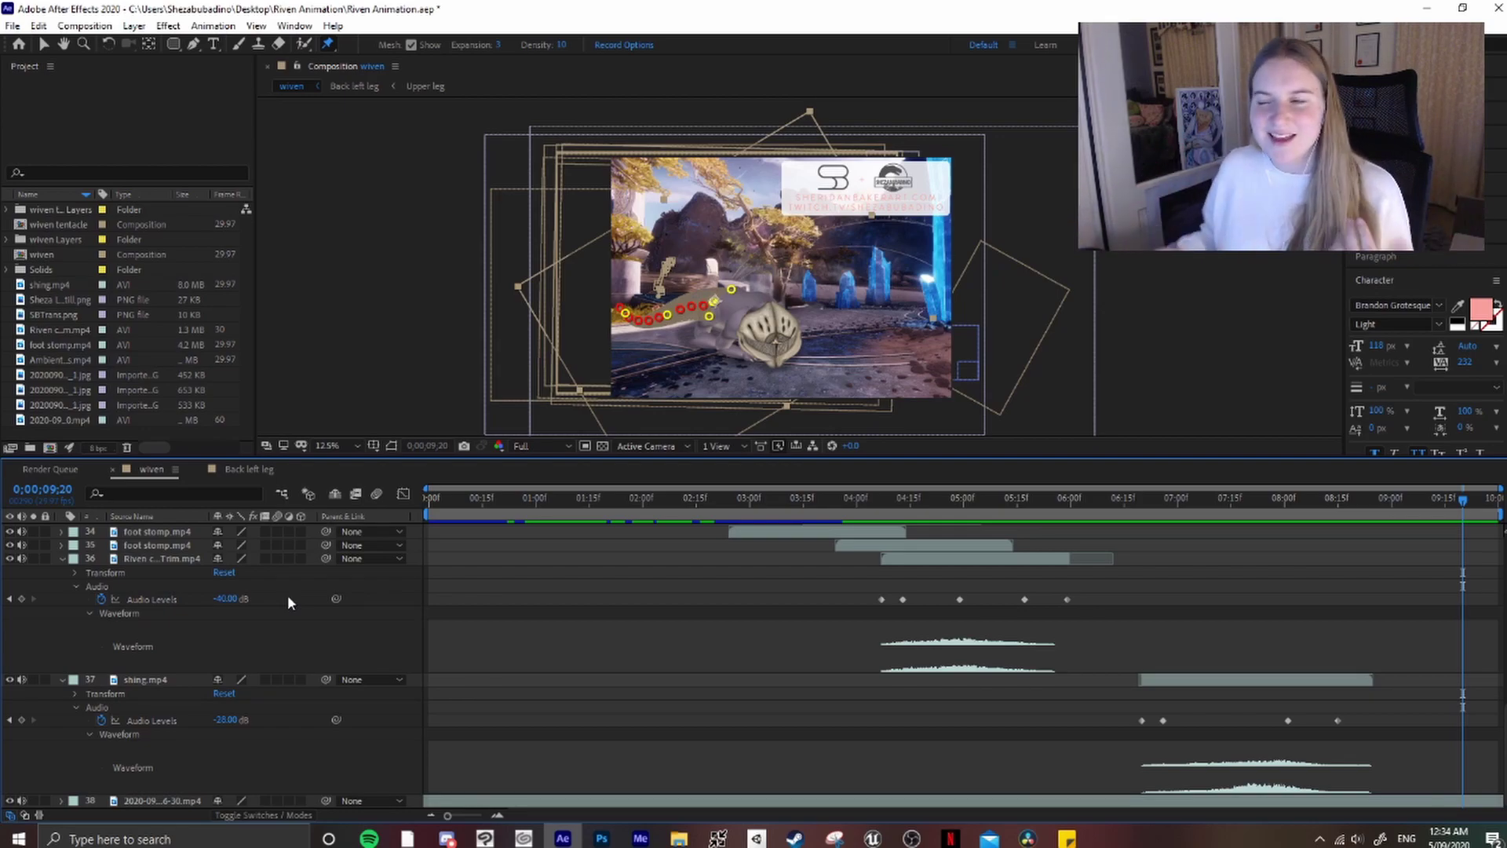
pyautogui.click(63, 679)
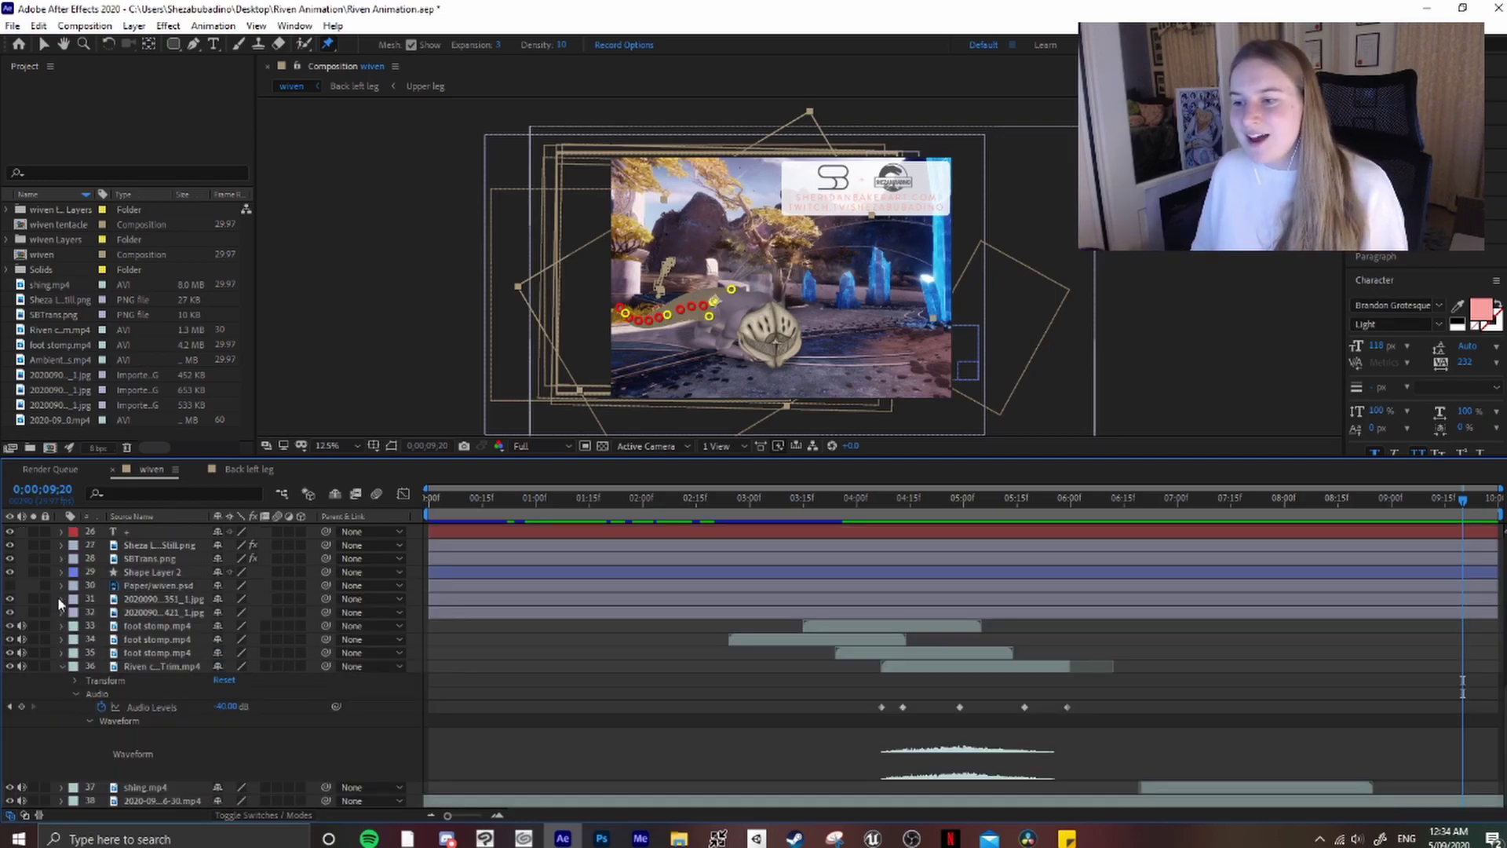
pyautogui.click(63, 667)
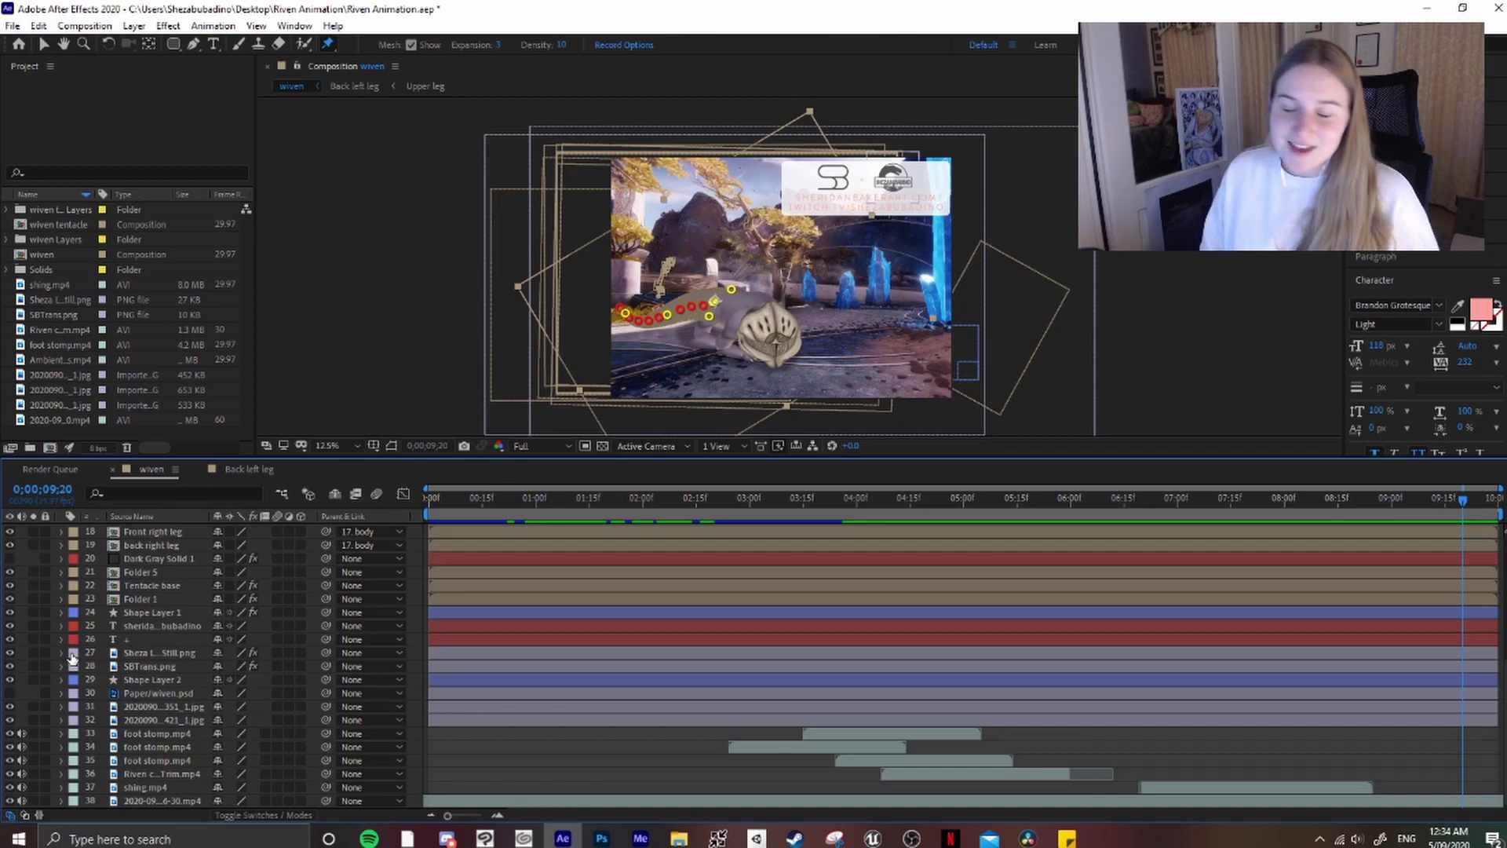